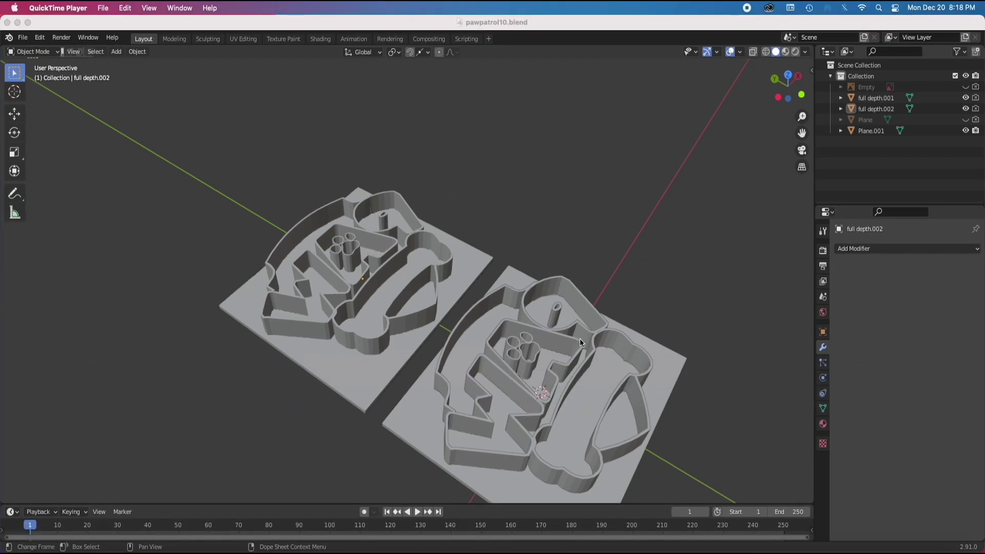
# Inspect the two plates and magenta plane from several angles, temporarily hiding objects
pyautogui.moveTo(572, 365); pyautogui.dragTo(357, 364, button='middle')
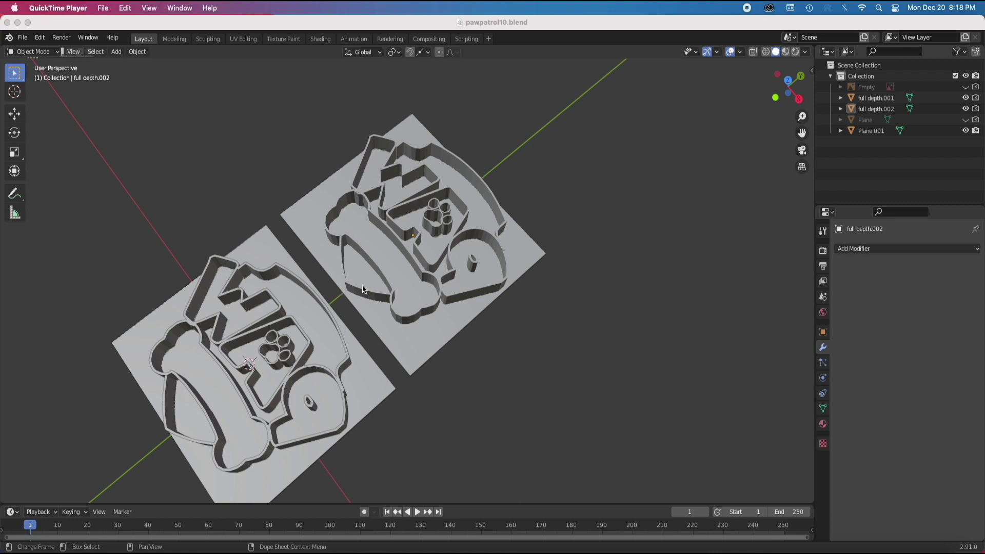
pyautogui.moveTo(354, 293); pyautogui.dragTo(427, 355, button='middle')
pyautogui.moveTo(355, 287); pyautogui.dragTo(374, 306, button='middle')
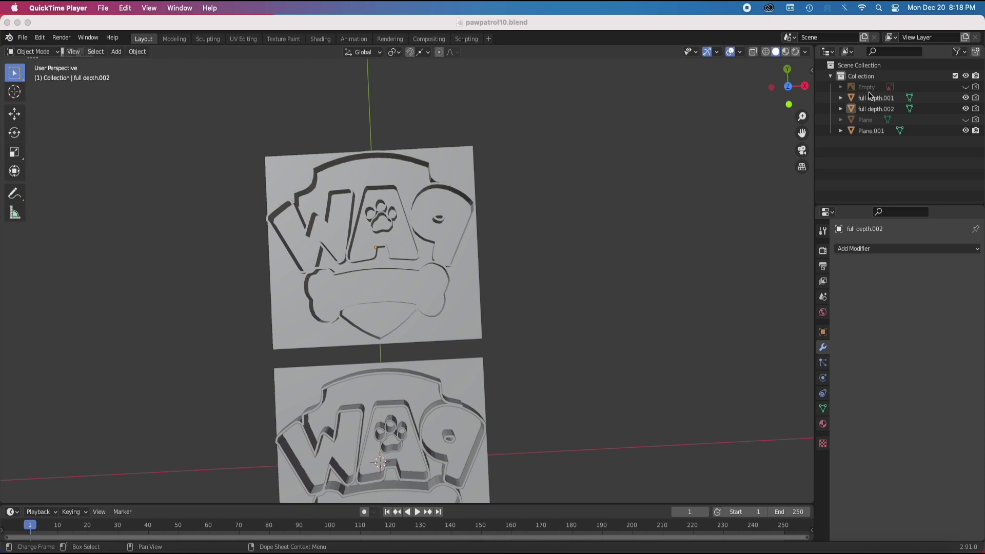
pyautogui.click(965, 98)
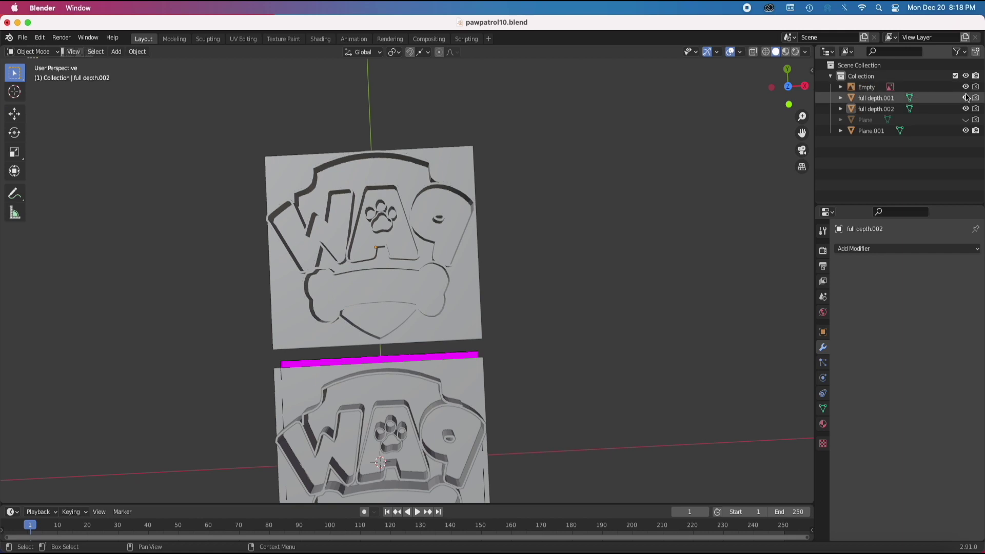
pyautogui.moveTo(966, 98); pyautogui.dragTo(966, 130)
pyautogui.moveTo(469, 388); pyautogui.dragTo(457, 301, button='middle')
pyautogui.rightClick(514, 329)
pyautogui.click(570, 230)
pyautogui.moveTo(468, 383); pyautogui.dragTo(439, 357, button='middle')
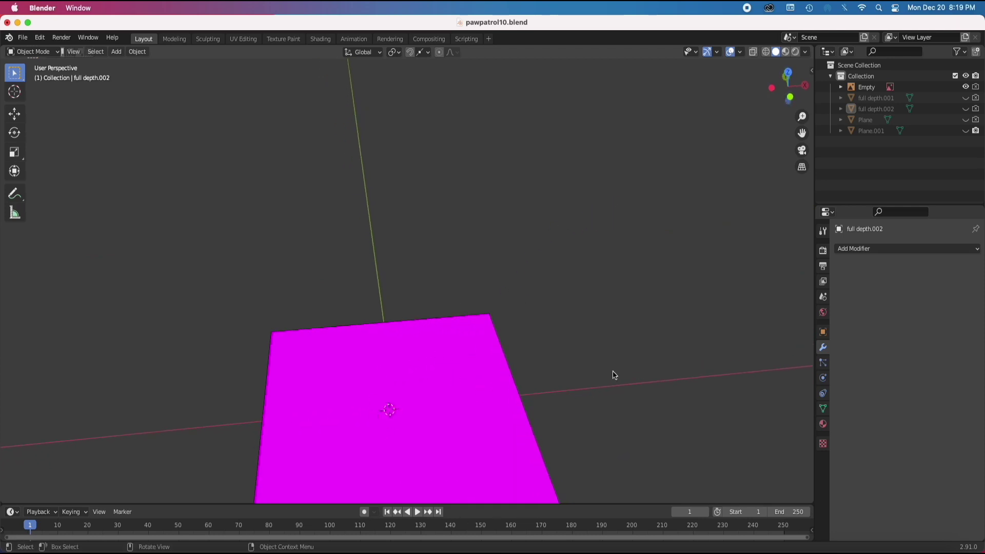
pyautogui.click(965, 87)
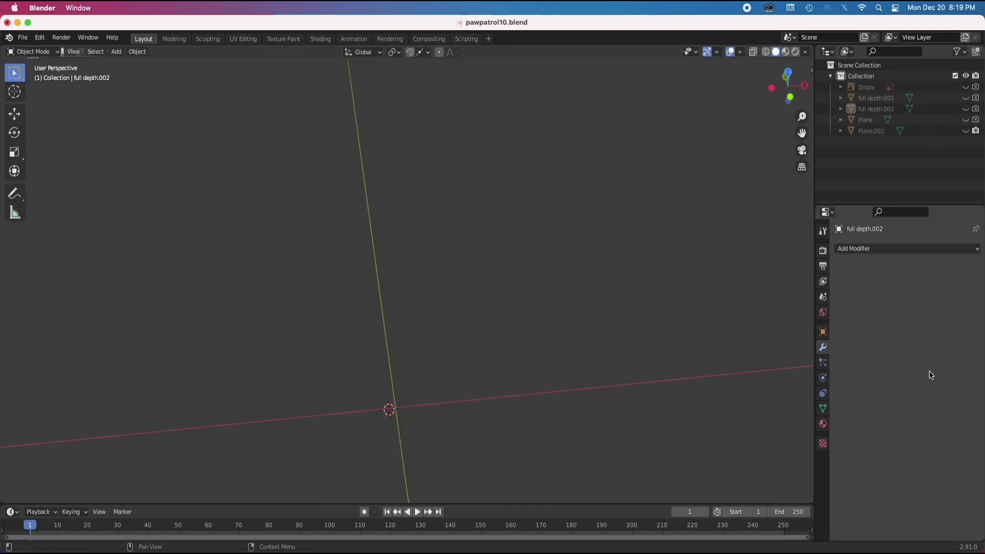
pyautogui.hotkey('ctrl', 'z')
pyautogui.moveTo(673, 293); pyautogui.dragTo(509, 323, button='middle')
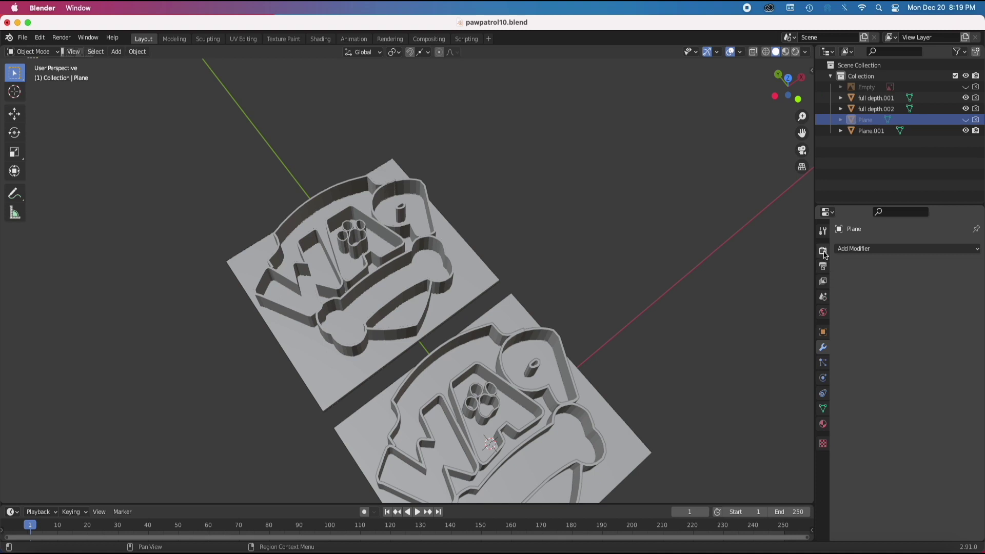
# Start a new General scene without saving the current file
pyautogui.click(22, 38)
pyautogui.press('Escape')
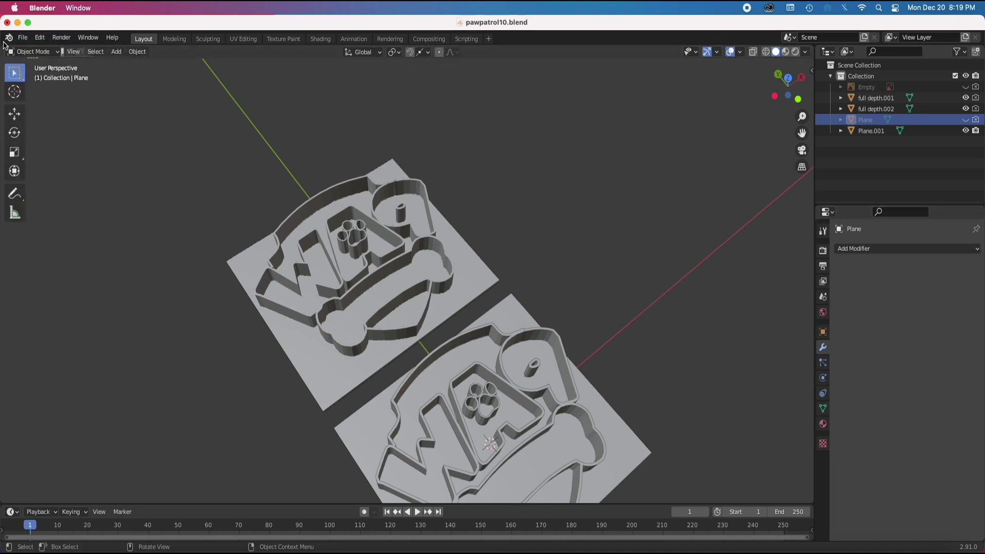
pyautogui.click(22, 38)
pyautogui.click(126, 51)
pyautogui.click(446, 310)
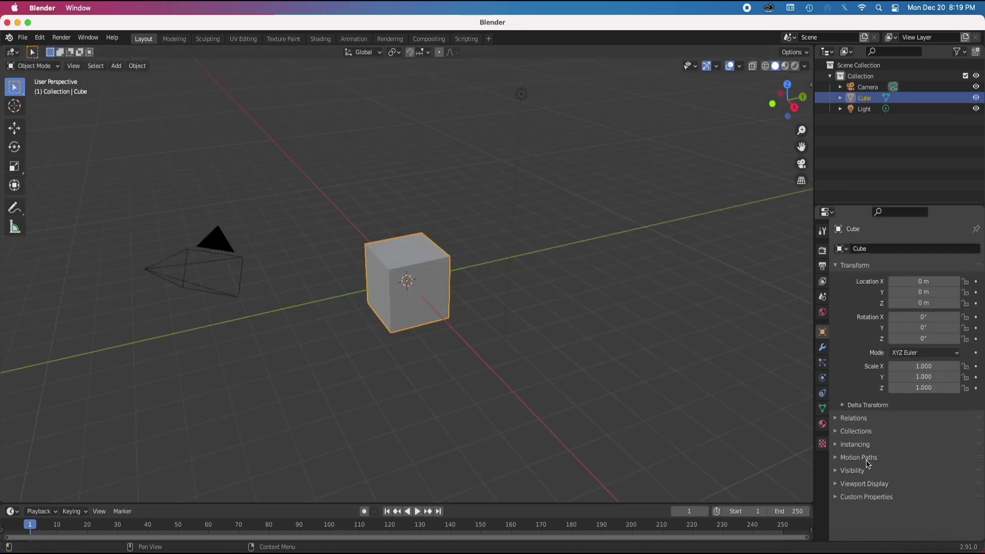
# Delete the default cube from the new scene
pyautogui.press('x')
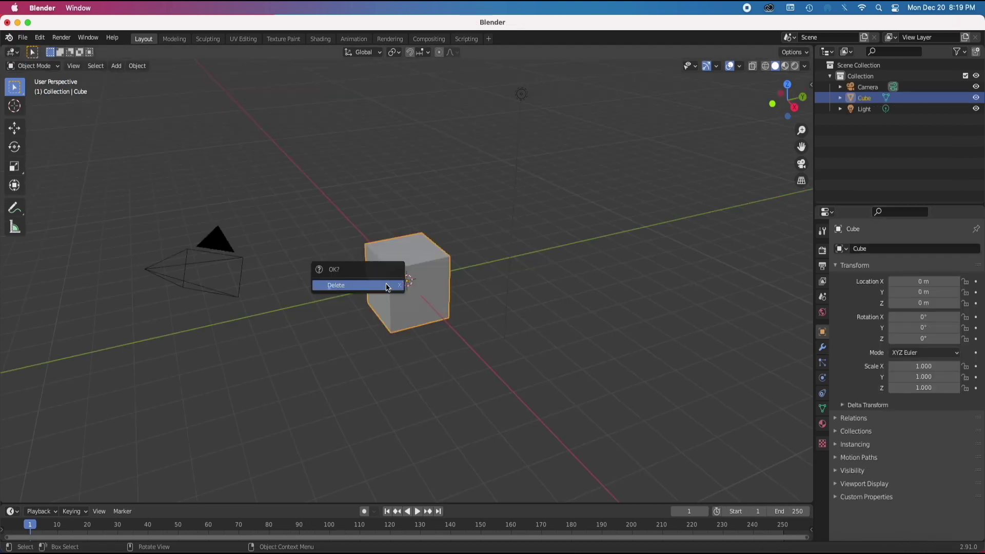
pyautogui.click(389, 285)
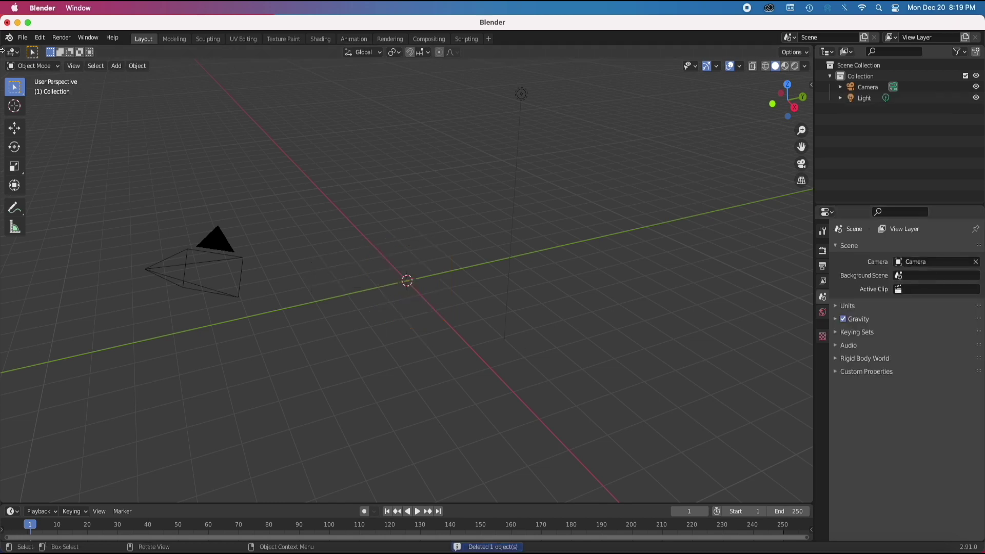
pyautogui.click(117, 67)
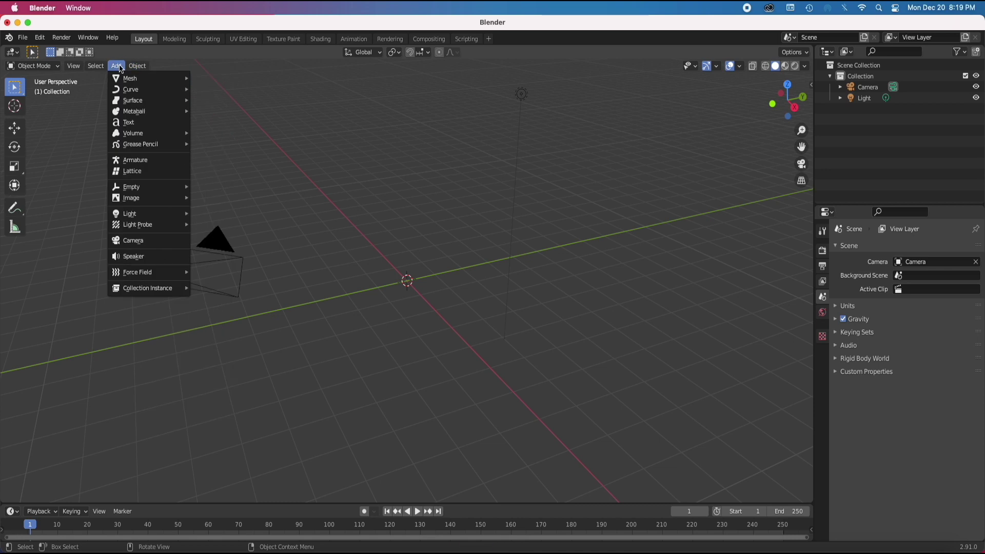
pyautogui.moveTo(126, 81)
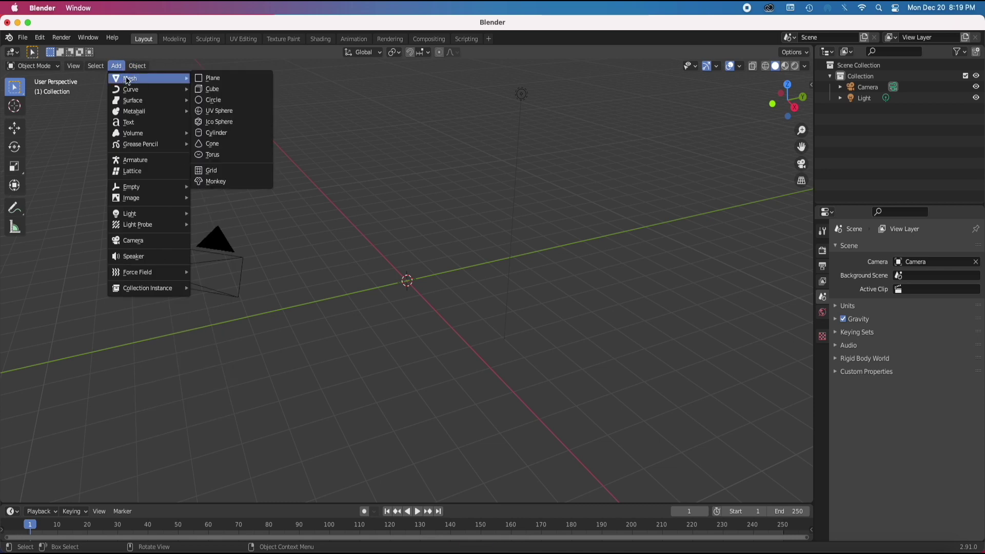
# Set the scene's Unit Scale to 0.001 and length unit to Millimeters
pyautogui.click(837, 307)
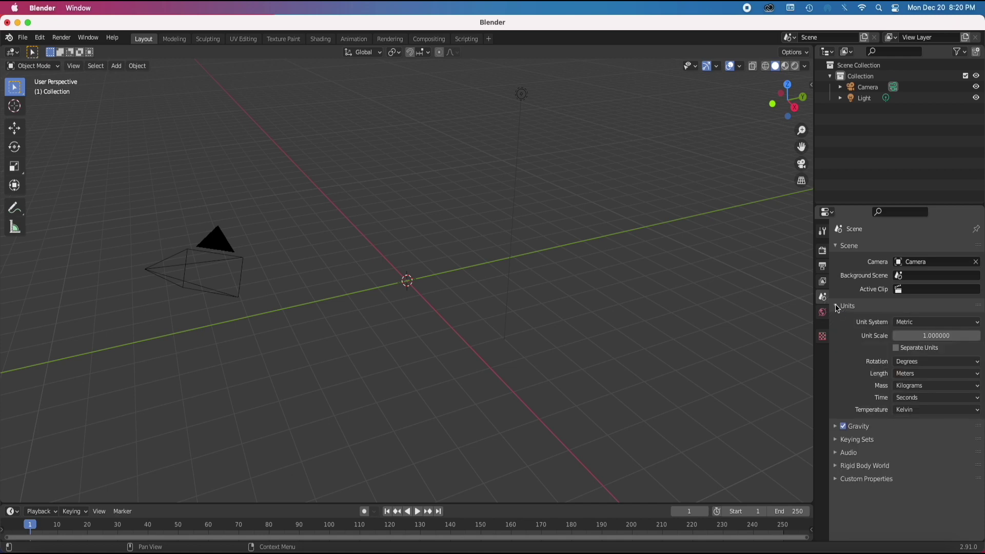
pyautogui.click(928, 336)
pyautogui.press('BackSpace')
pyautogui.write('.001')
pyautogui.press('Return')
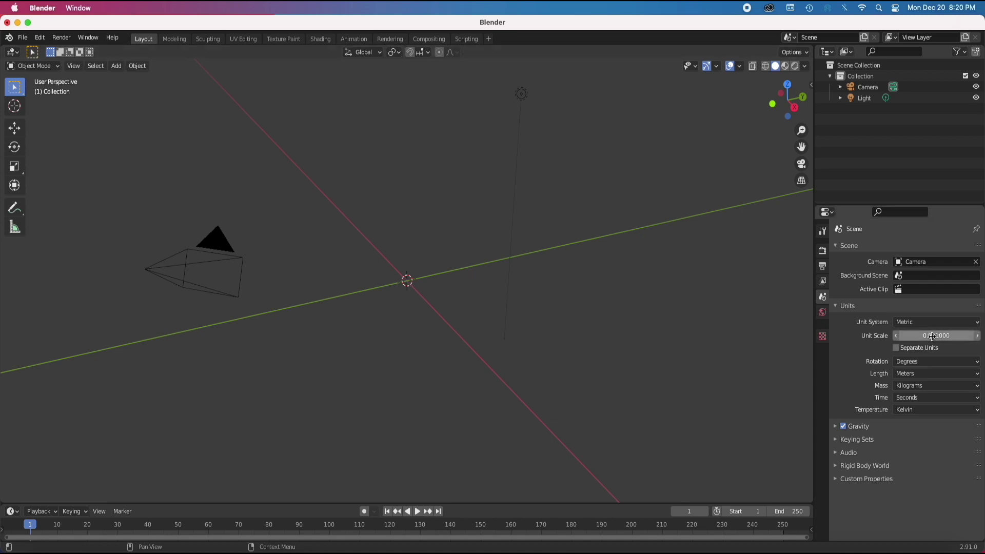
pyautogui.click(900, 372)
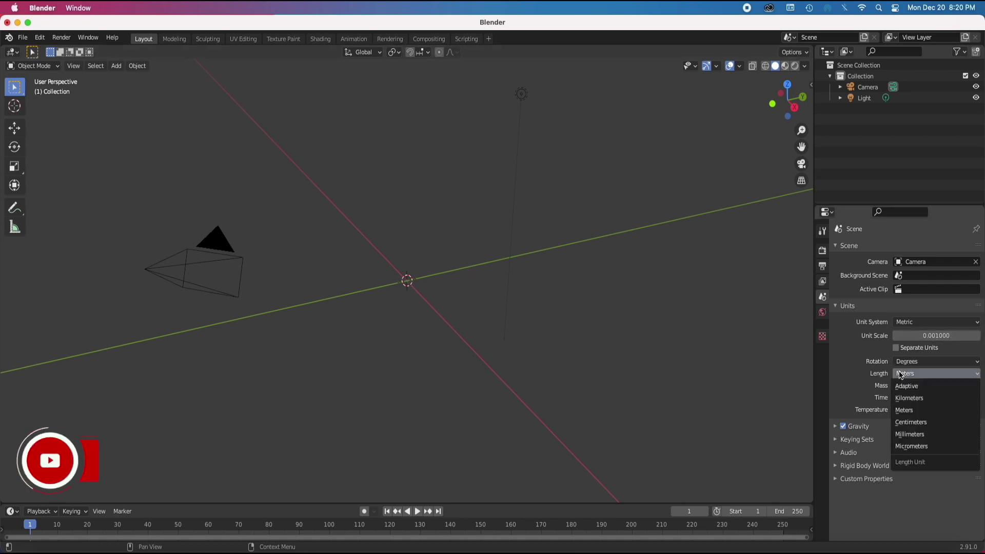
pyautogui.click(916, 433)
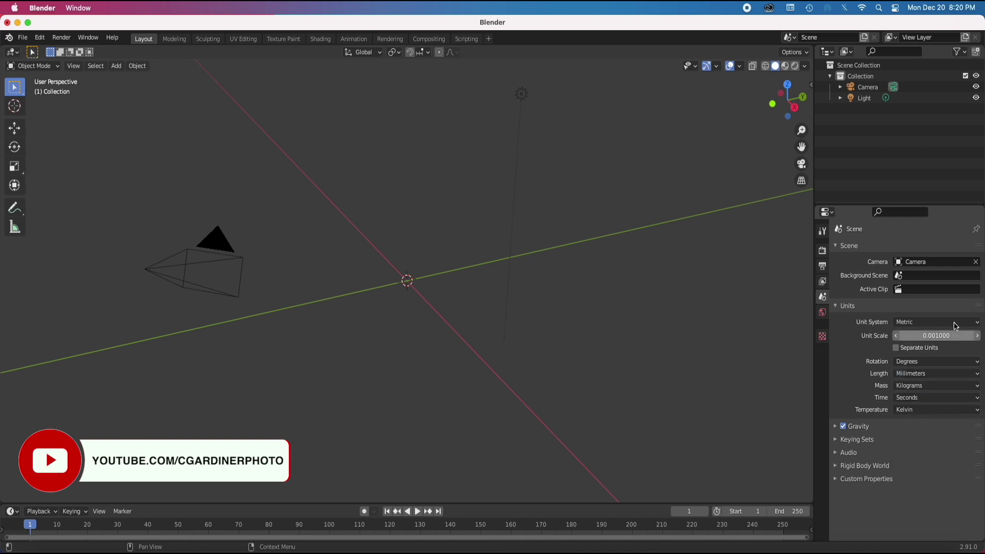
# Delete the light from the scene
pyautogui.click(521, 96)
pyautogui.press('x')
pyautogui.click(521, 93)
# Delete the camera and switch to a top orthographic view
pyautogui.click(199, 265)
pyautogui.press('x')
pyautogui.click(200, 265)
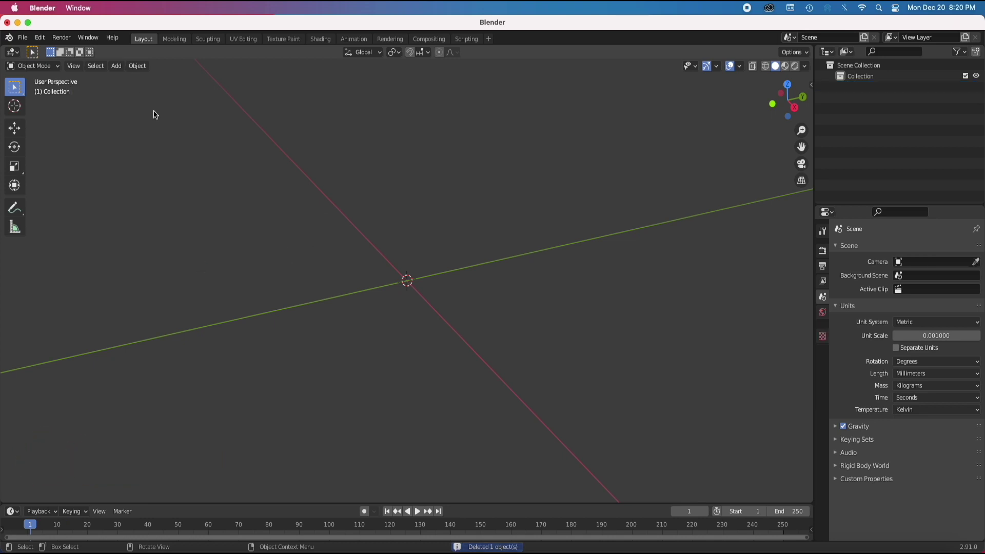
pyautogui.press('KP_7')
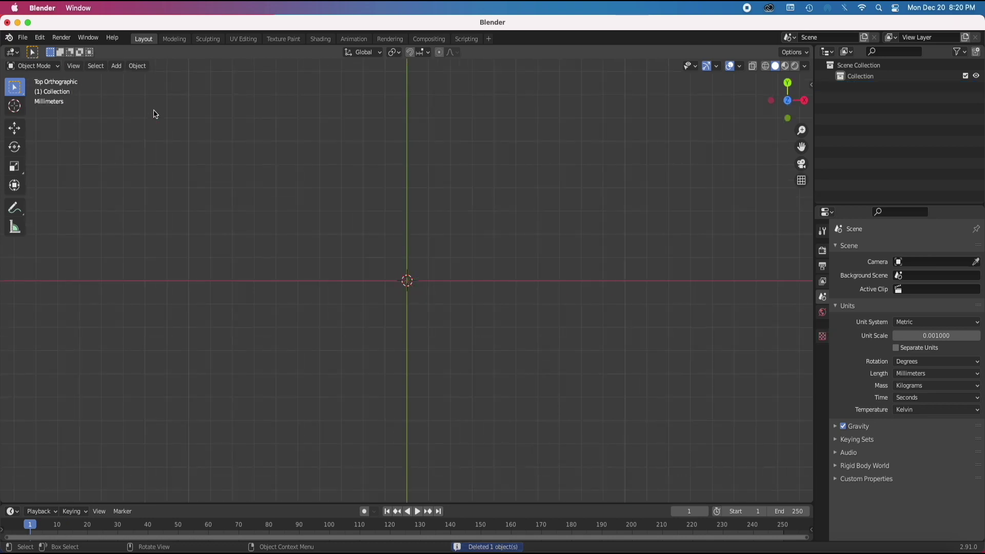
pyautogui.scroll(3, 420, 283)
# Add a cube mesh at the origin and start editing its size
pyautogui.click(117, 65)
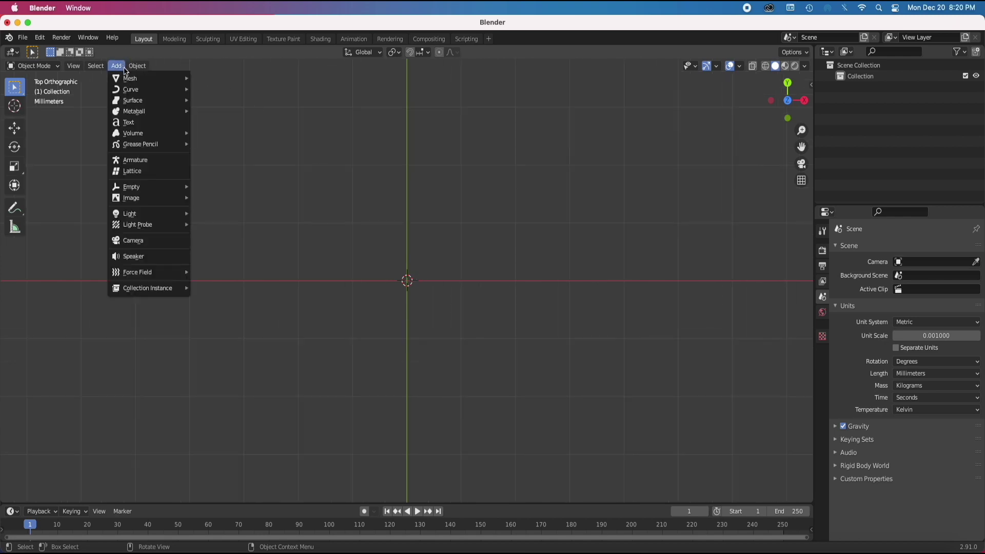
pyautogui.moveTo(129, 79)
pyautogui.click(239, 90)
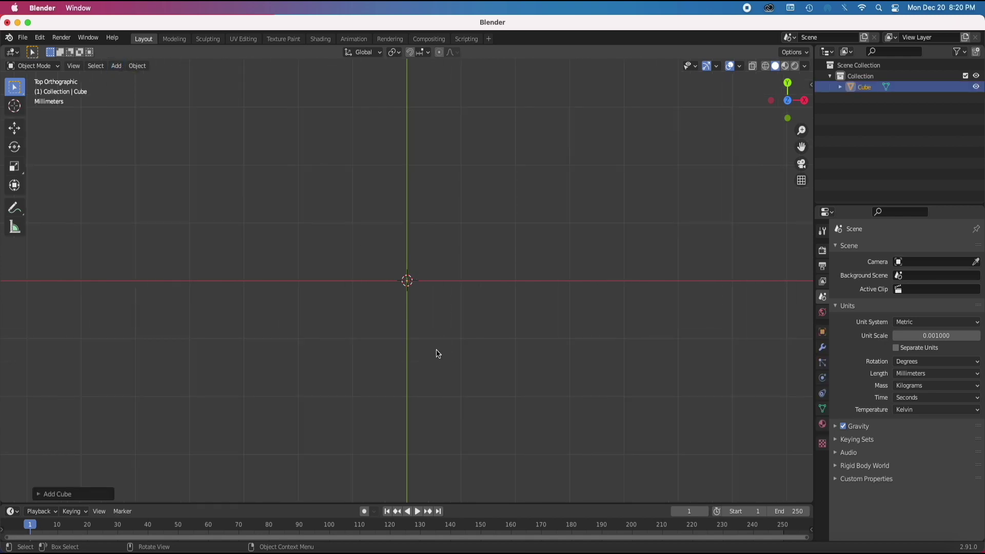
pyautogui.click(40, 494)
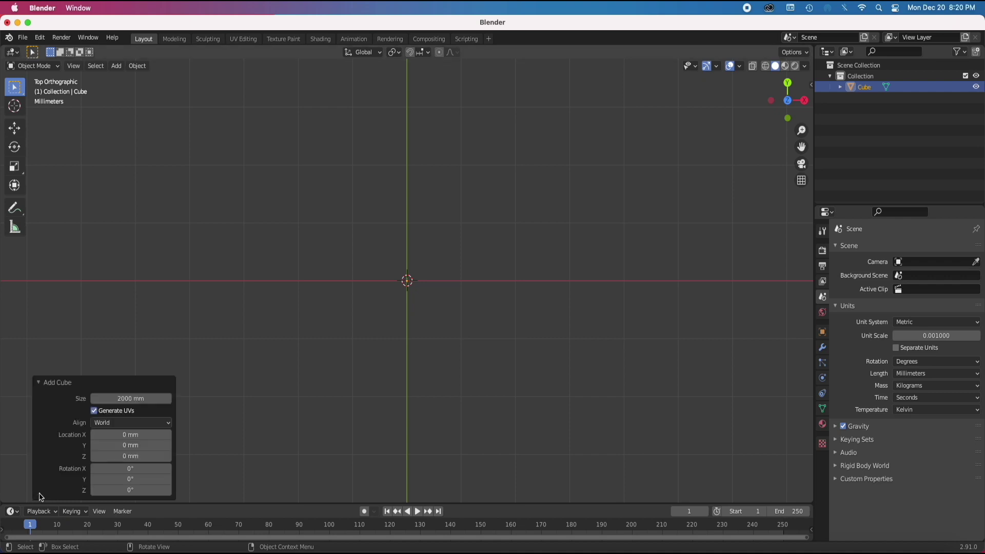
pyautogui.click(121, 399)
# Set the new cube's size to 15 mm
pyautogui.write('15 mm')
pyautogui.press('Return')
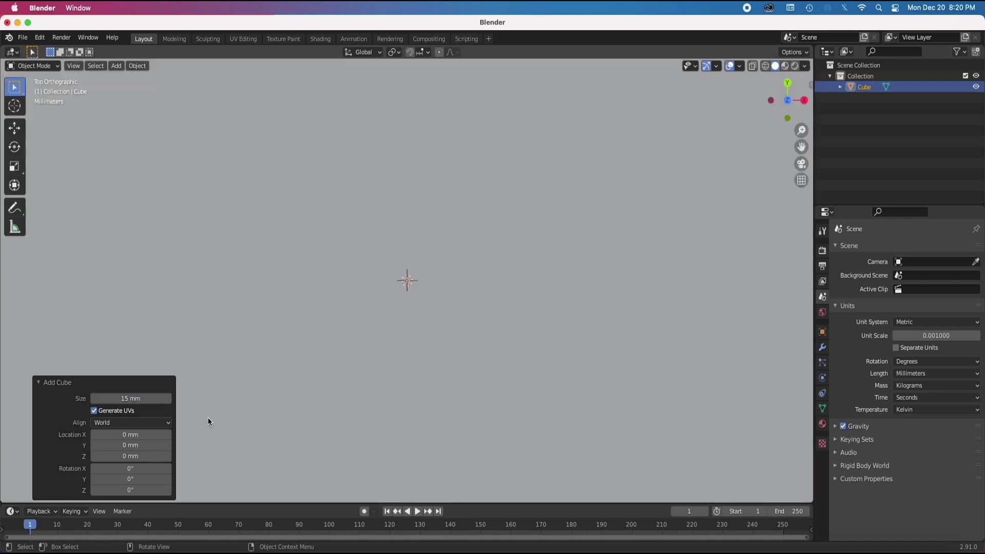
pyautogui.scroll(-3, 329, 264)
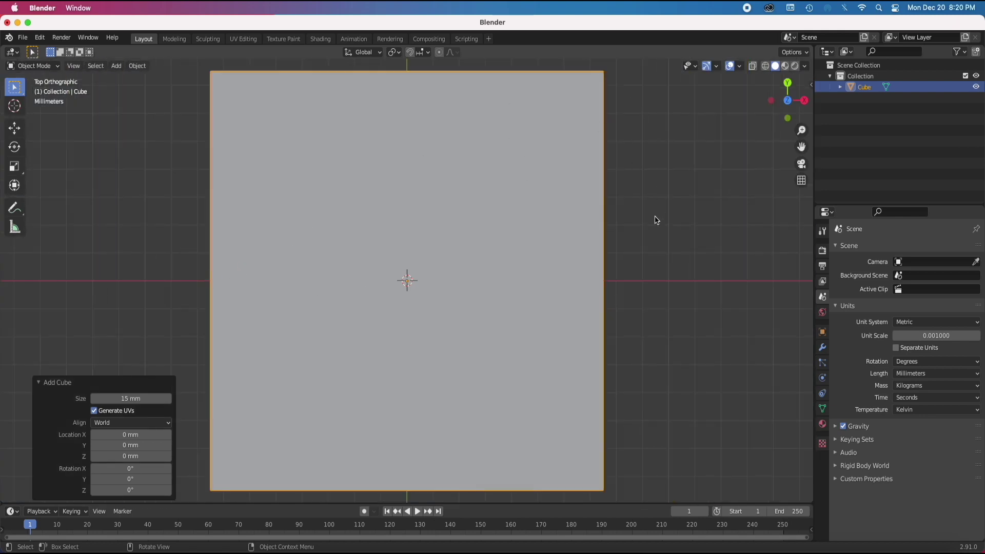
pyautogui.moveTo(653, 215); pyautogui.dragTo(651, 158, button='middle')
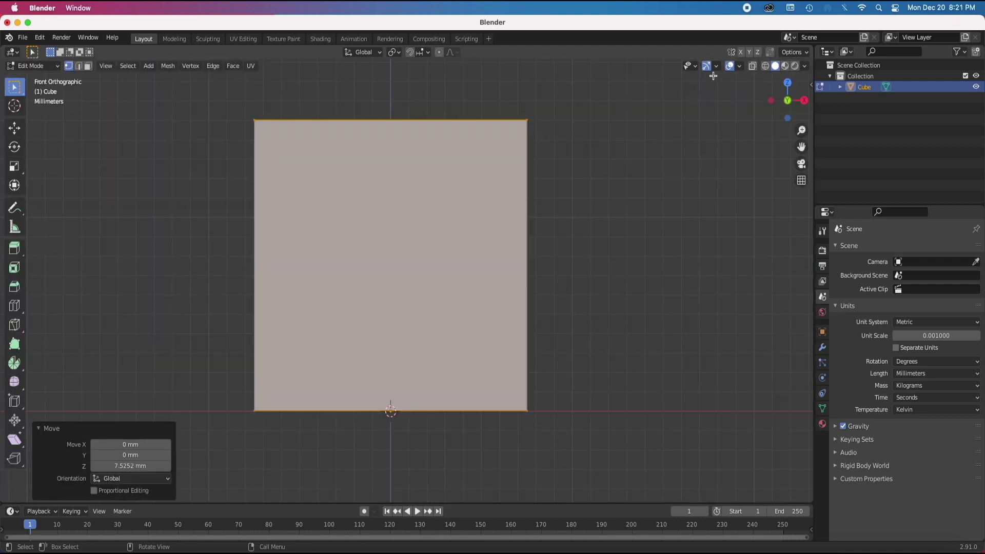
# Turn on edge length measurements in the viewport overlays to check the cube
pyautogui.click(738, 67)
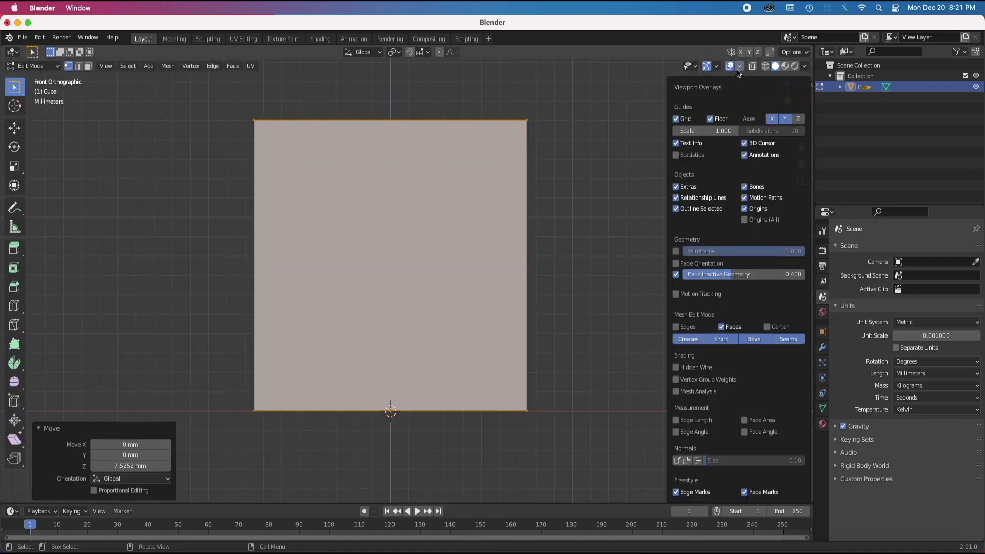
pyautogui.click(822, 332)
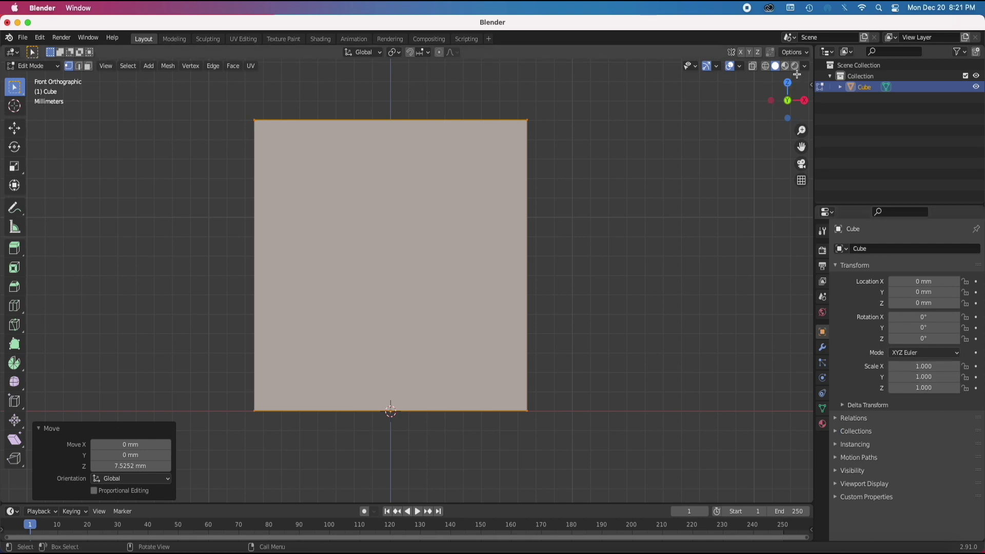
pyautogui.click(740, 67)
pyautogui.click(698, 420)
pyautogui.scroll(2, 577, 291)
pyautogui.scroll(-3, 578, 292)
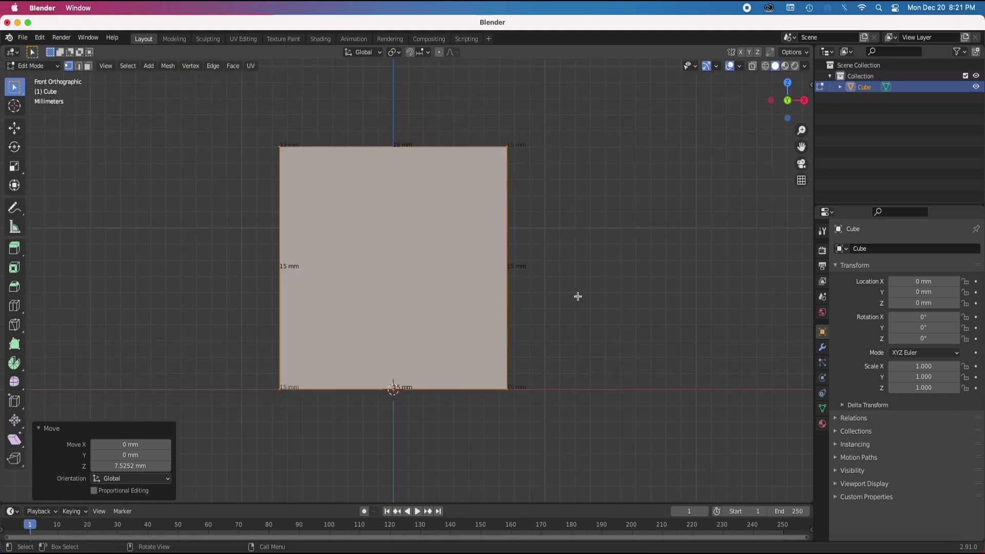
pyautogui.moveTo(580, 296); pyautogui.dragTo(542, 296, button='middle')
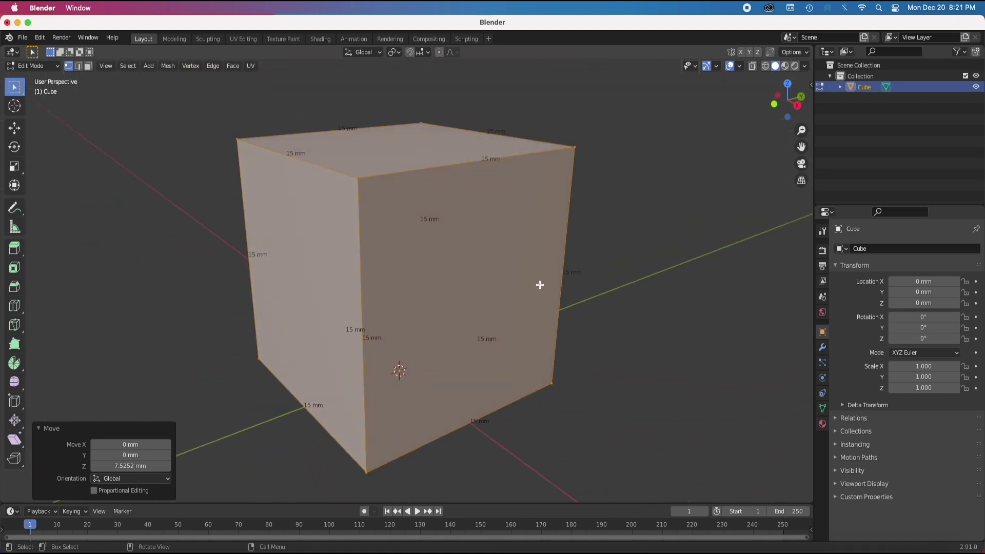
pyautogui.scroll(2, 540, 285)
pyautogui.scroll(-4, 540, 287)
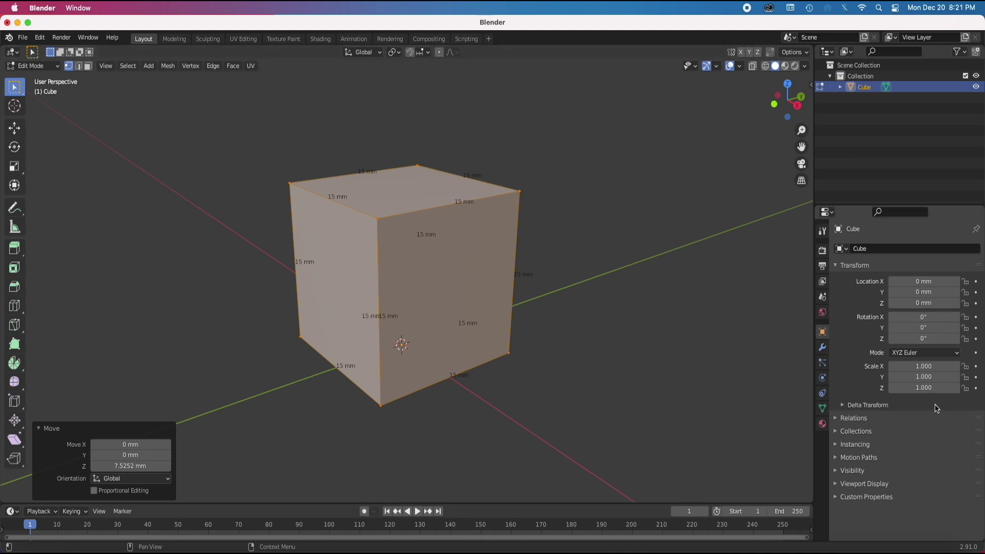
# Lower the cube's top face by 10.04 mm along Z to form a flat slab
pyautogui.click(22, 38)
pyautogui.moveTo(79, 200)
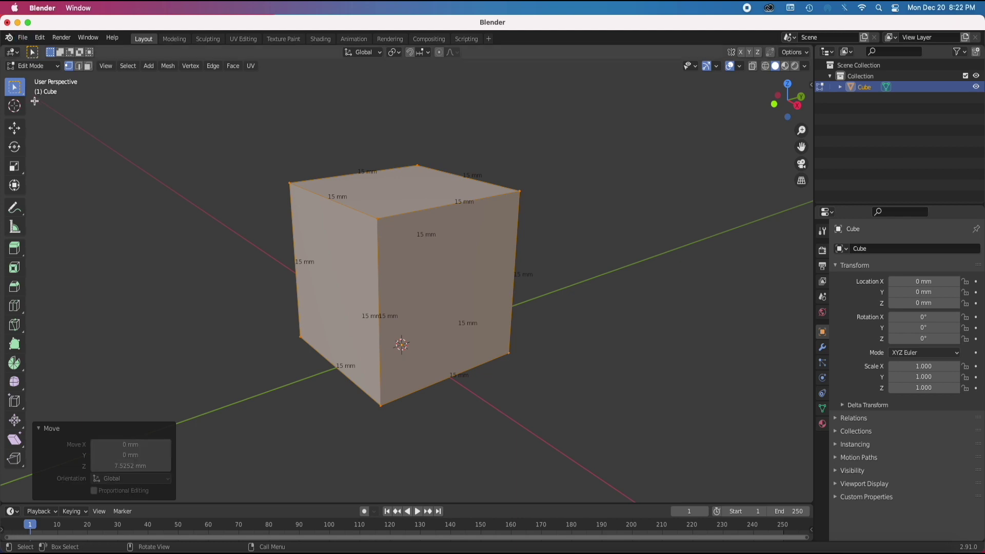
pyautogui.click(88, 66)
pyautogui.click(389, 189)
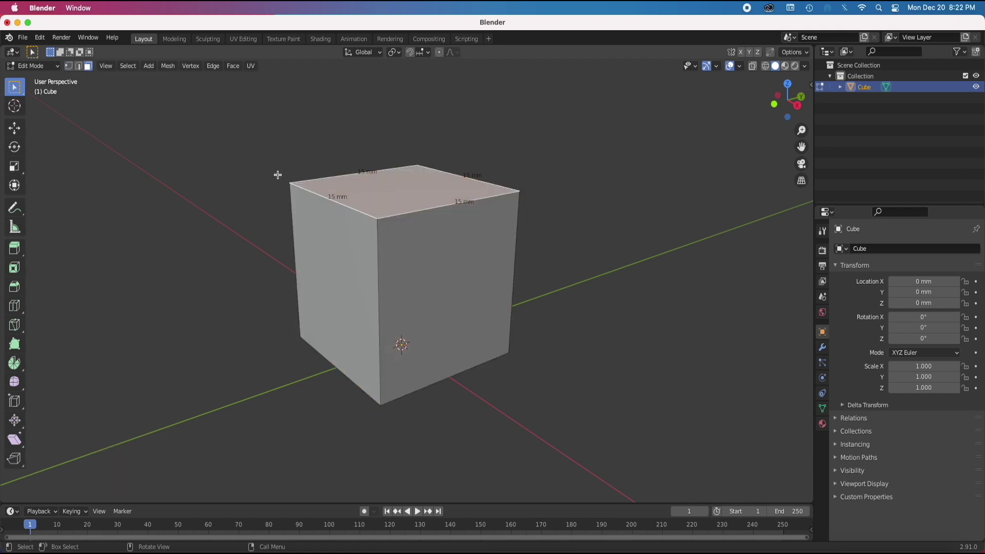
pyautogui.press('g')
pyautogui.press('z')
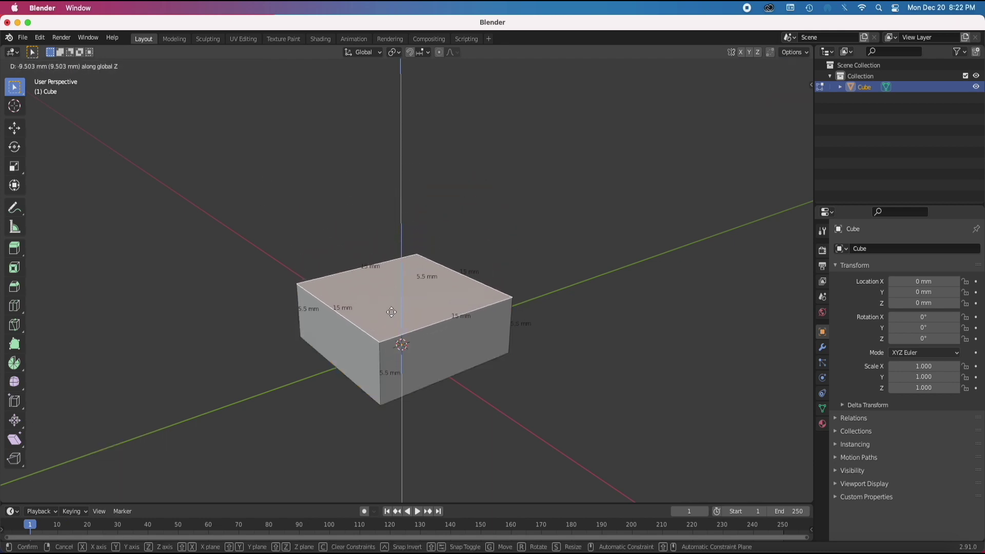
pyautogui.click(393, 317)
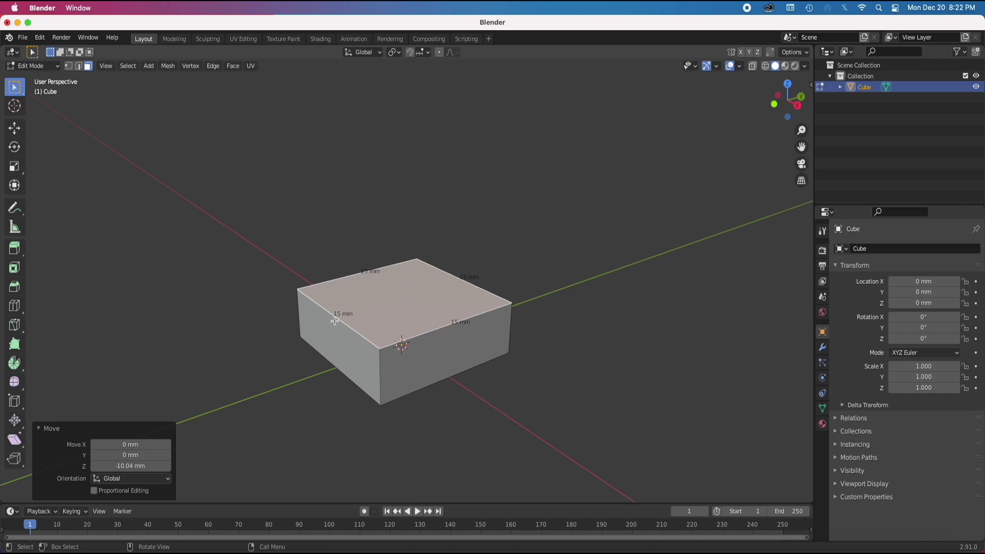
# Toggle out of and back into Edit Mode and select all slab faces
pyautogui.press('Tab')
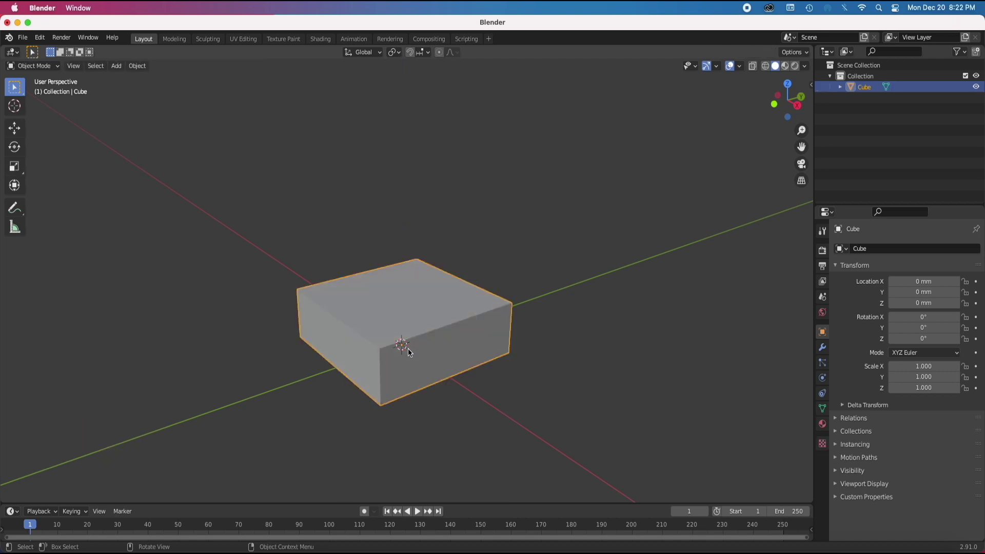
pyautogui.press('Tab')
pyautogui.press('a')
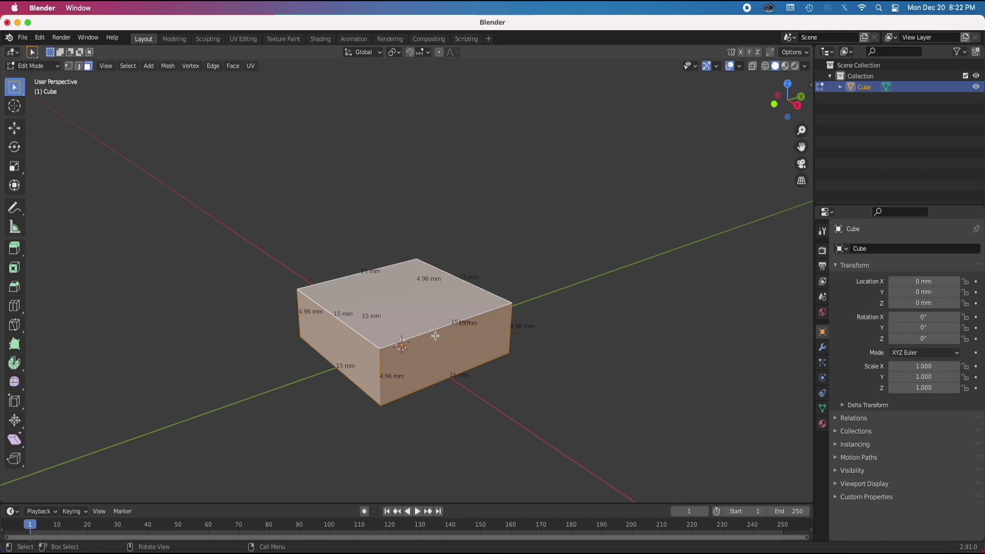
# Switch the slab from Edit Mode back to Object Mode
pyautogui.press('Tab')
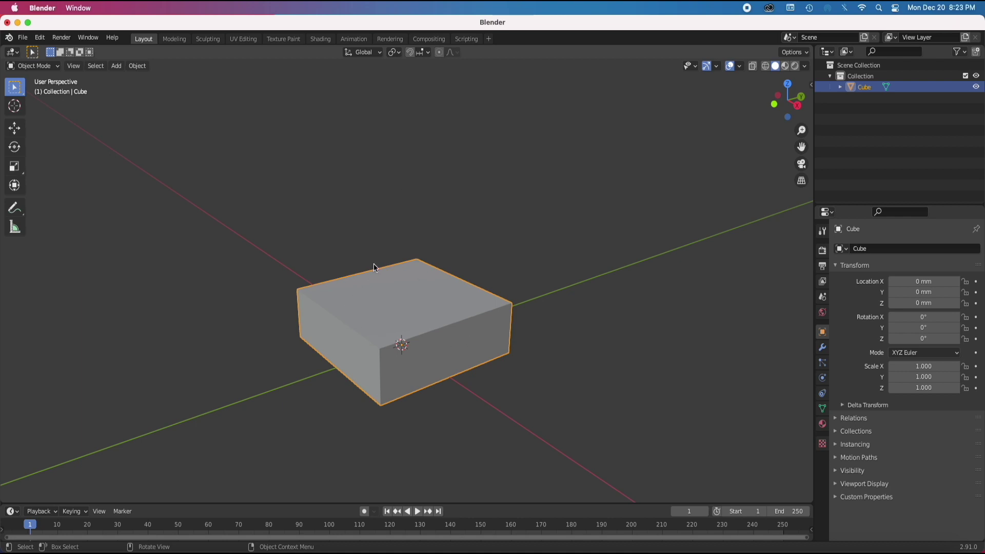
# Add a Boolean modifier set to Union on the slab, then deselect it
pyautogui.scroll(3, 416, 282)
pyautogui.moveTo(416, 282); pyautogui.dragTo(896, 407, button='middle')
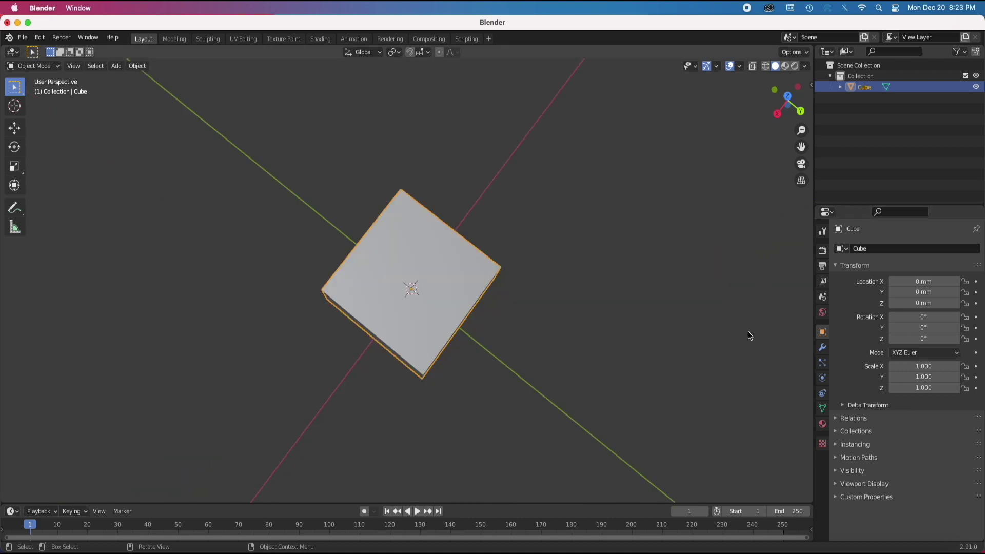
pyautogui.click(822, 347)
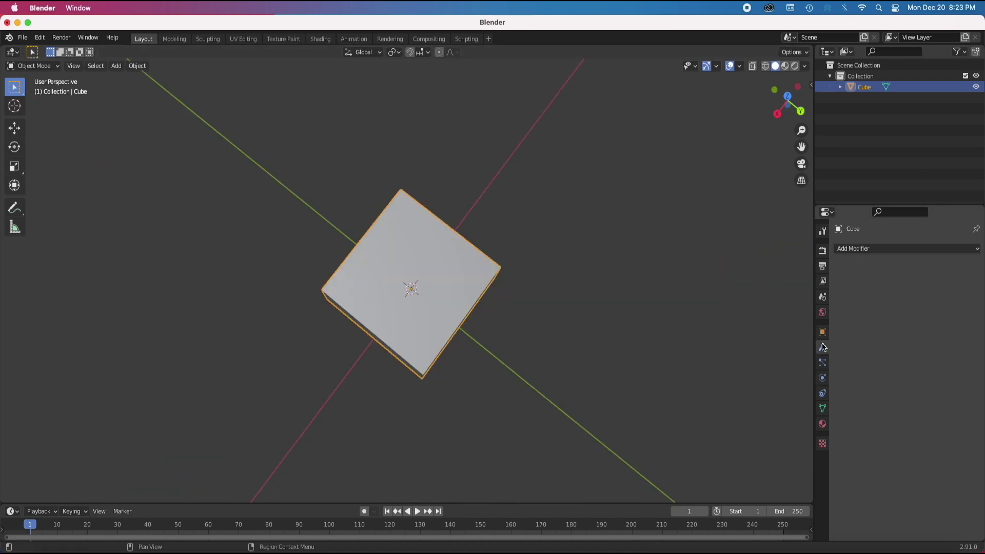
pyautogui.click(865, 249)
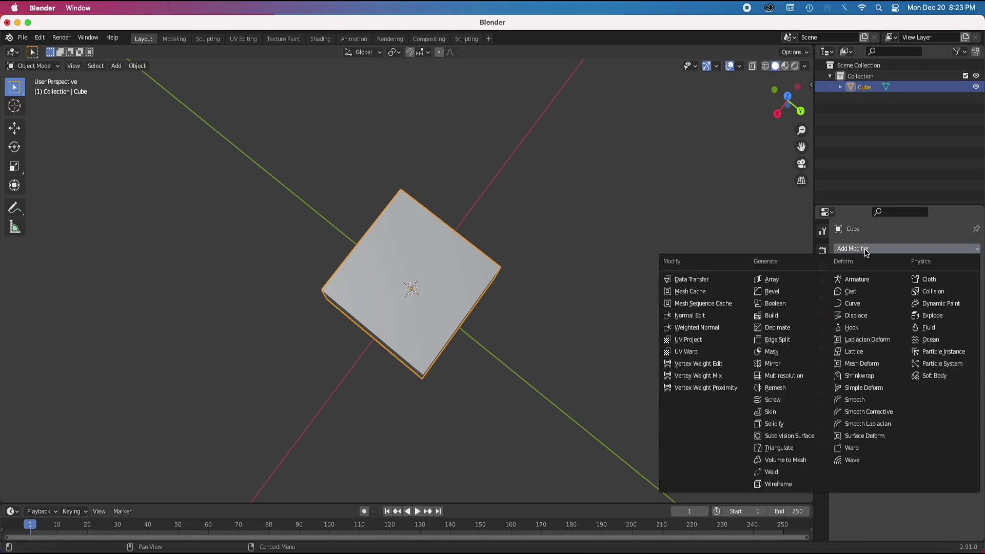
pyautogui.click(789, 305)
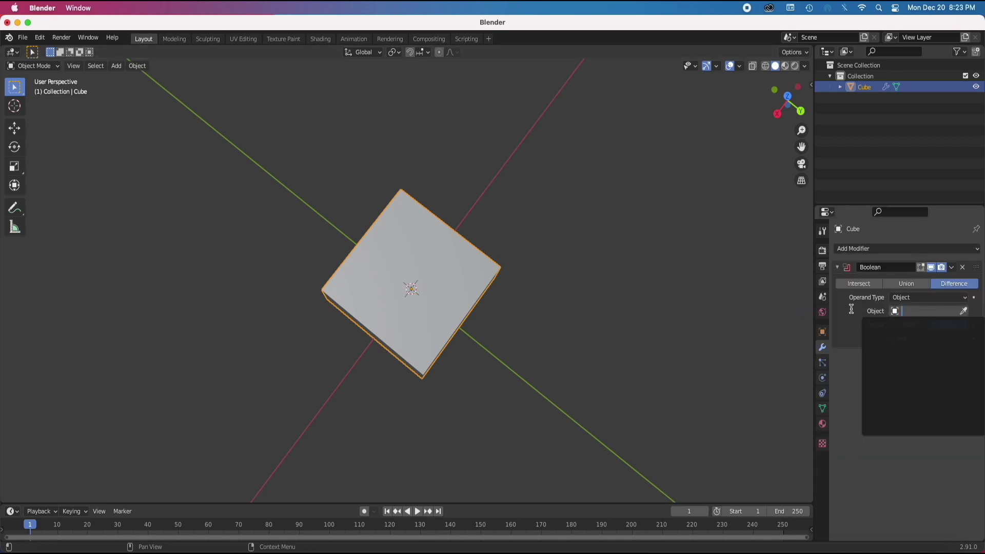
pyautogui.click(904, 284)
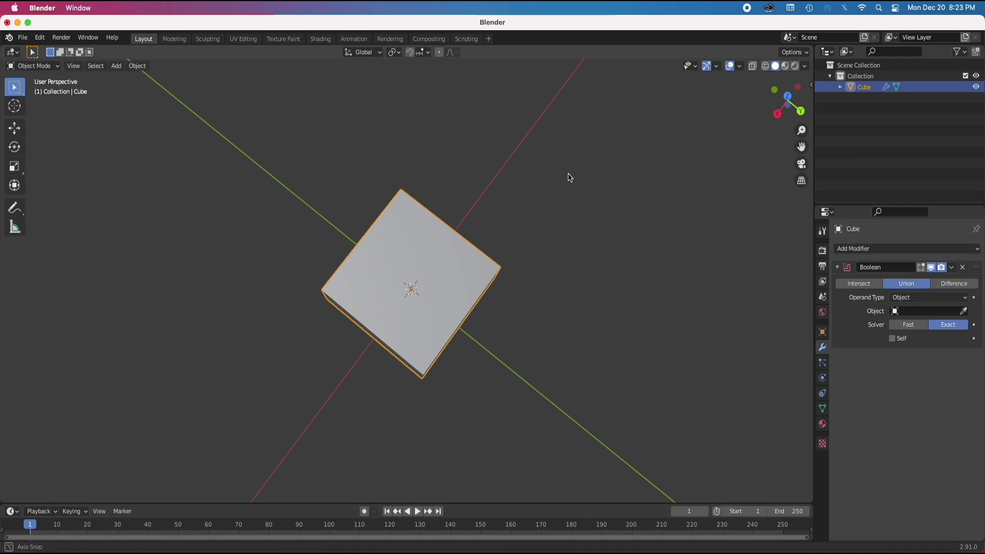
pyautogui.moveTo(556, 167); pyautogui.dragTo(499, 90, button='middle')
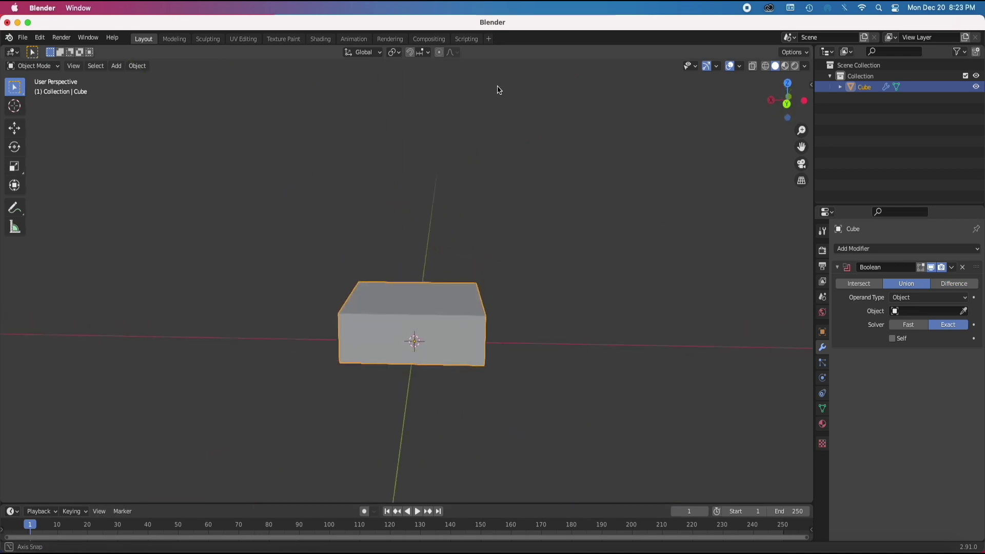
pyautogui.click(115, 67)
pyautogui.click(488, 287)
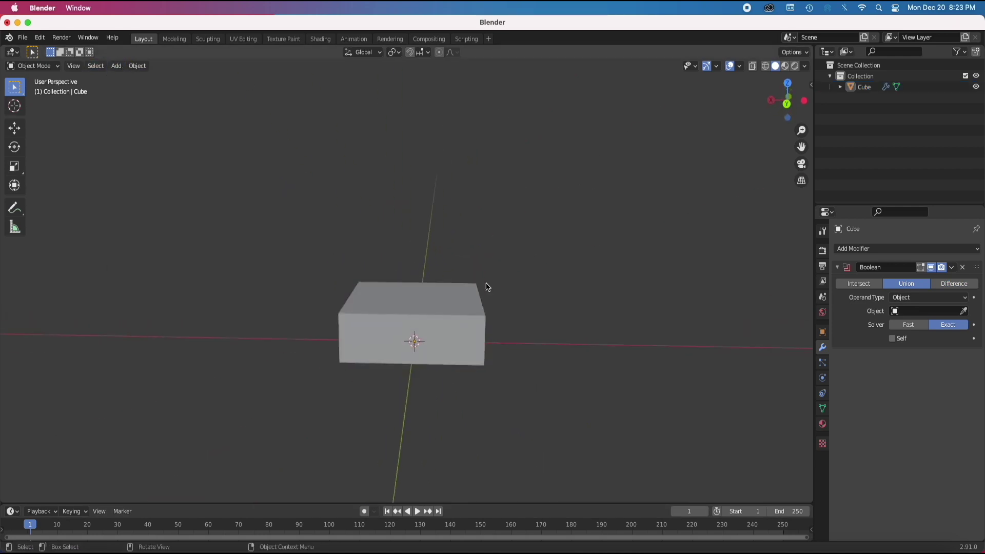
# Add a second cube, scale it to about half size, and place it atop the slab
pyautogui.click(116, 65)
pyautogui.moveTo(127, 81)
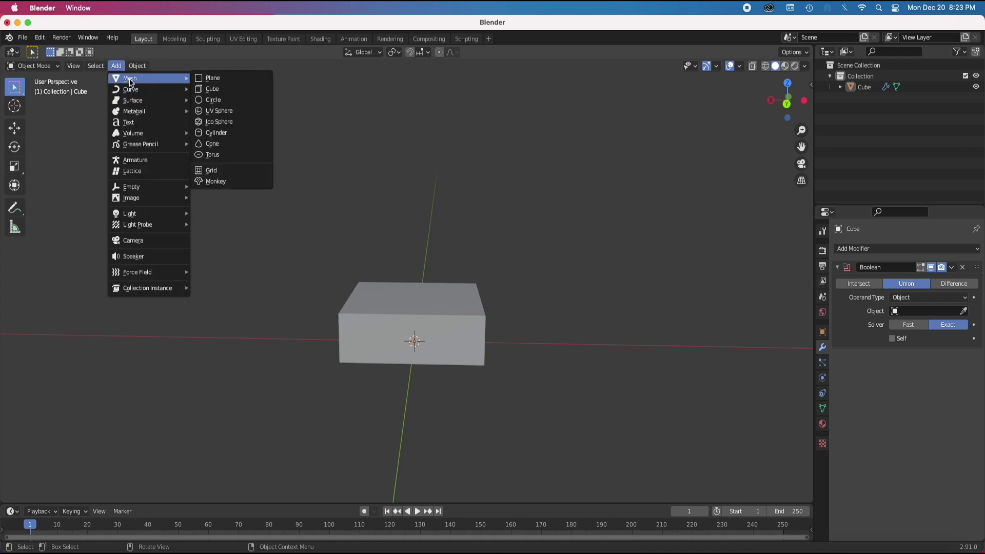
pyautogui.click(213, 90)
pyautogui.press('s')
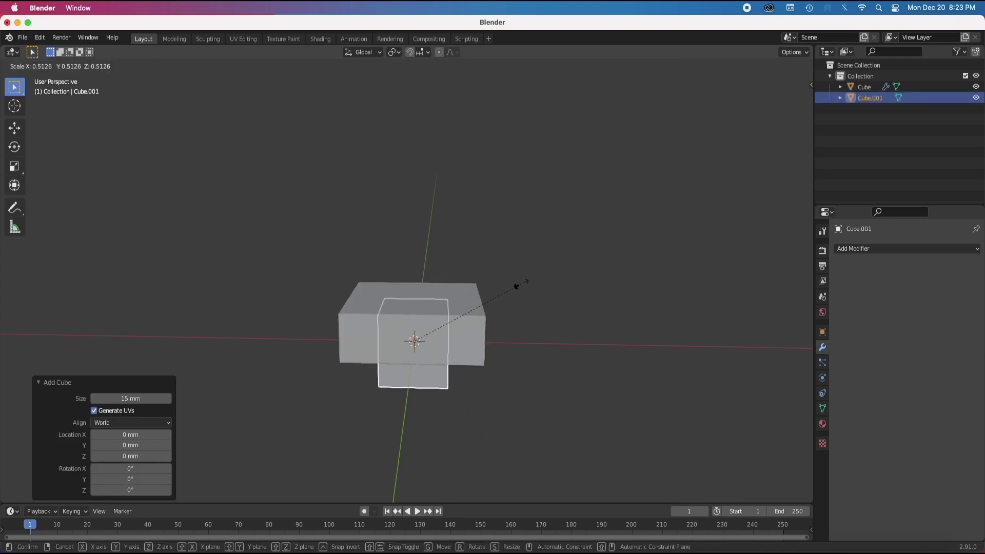
pyautogui.click(517, 282)
pyautogui.press('g')
pyautogui.click(538, 215)
# View both cubes from higher and lower angles and select the slab
pyautogui.moveTo(538, 213); pyautogui.dragTo(362, 324, button='middle')
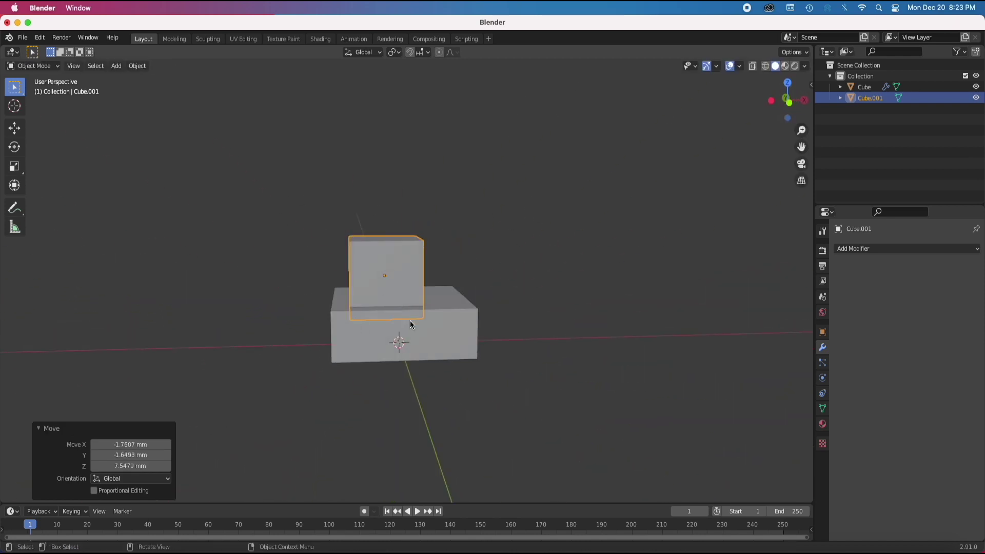
pyautogui.moveTo(470, 285); pyautogui.dragTo(427, 314, button='middle')
pyautogui.click(427, 314)
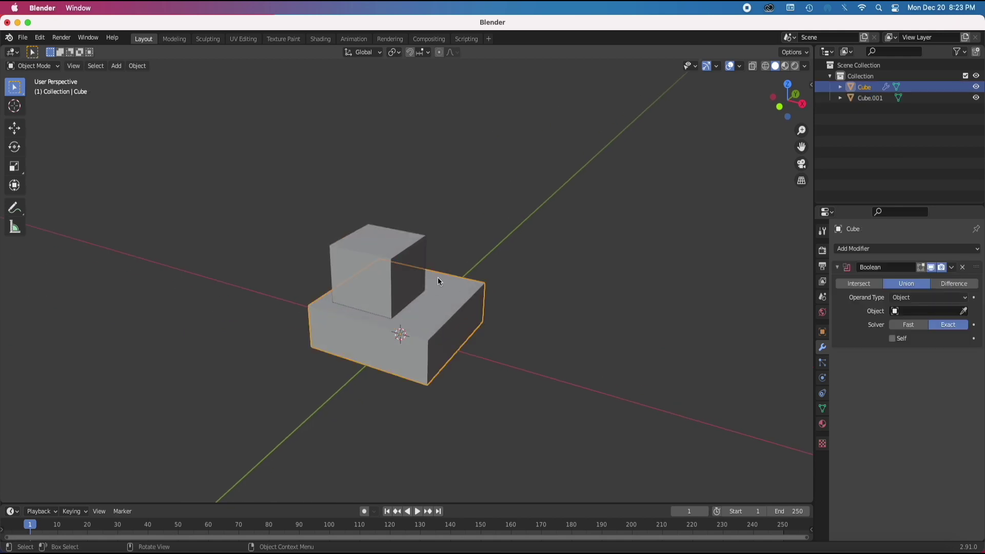
pyautogui.click(386, 301)
pyautogui.moveTo(393, 331); pyautogui.dragTo(405, 294, button='middle')
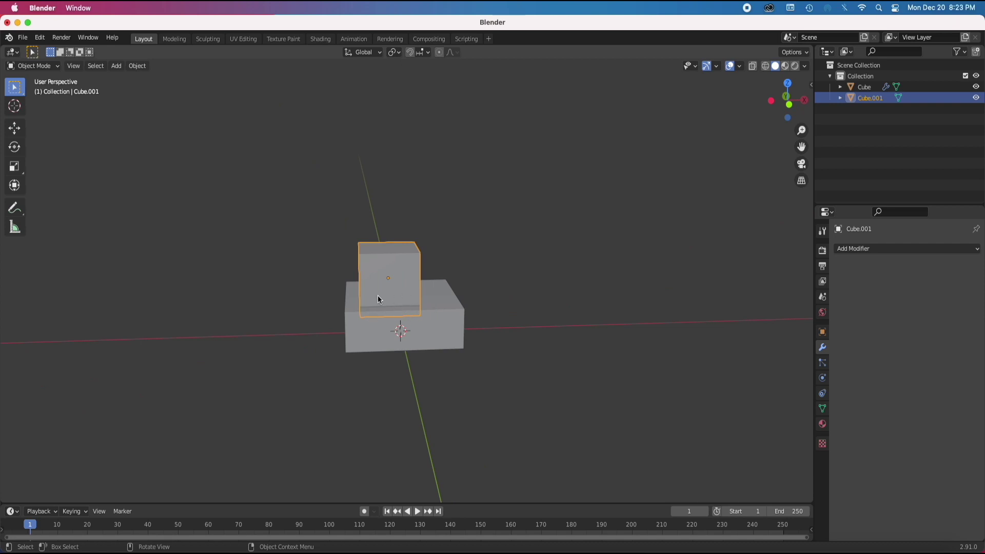
pyautogui.click(425, 315)
# Try adding a Boolean modifier to Cube.001, then undo it
pyautogui.keyDown('shift'); pyautogui.click(399, 267); pyautogui.keyUp('shift')
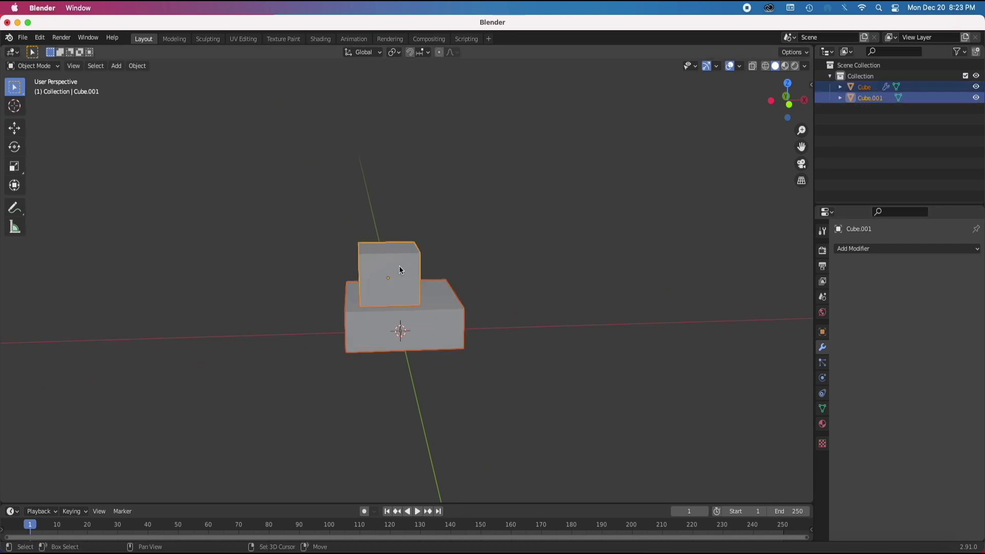
pyautogui.click(861, 248)
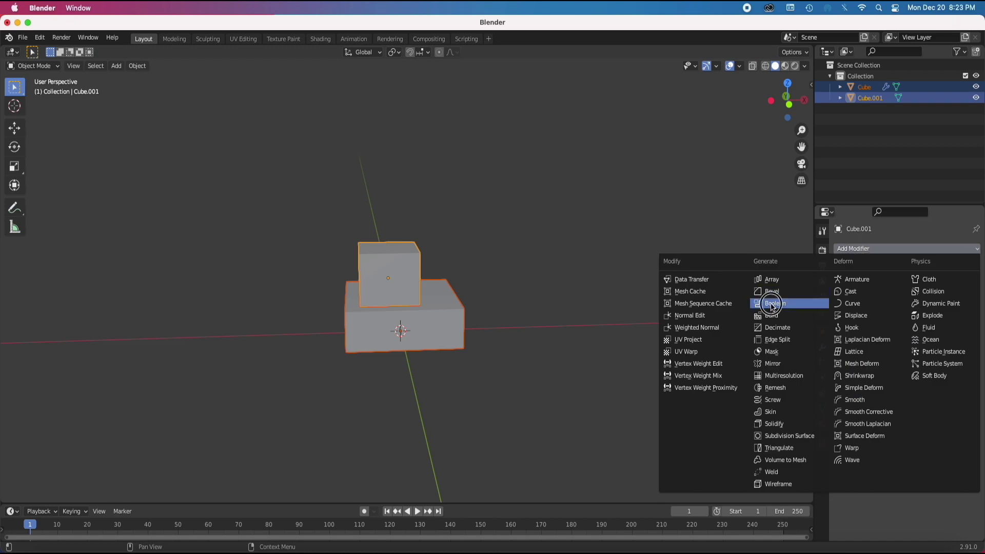
pyautogui.click(773, 307)
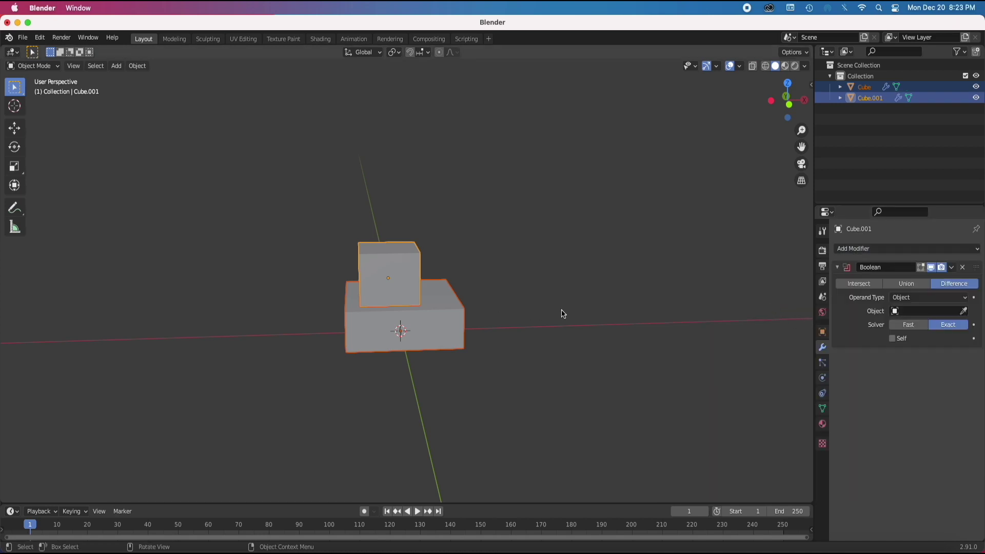
pyautogui.hotkey('ctrl', 'z')
pyautogui.hotkey('ctrl', 'z')
# Set the slab's Boolean object to Cube.001 with the Fast solver
pyautogui.click(442, 325)
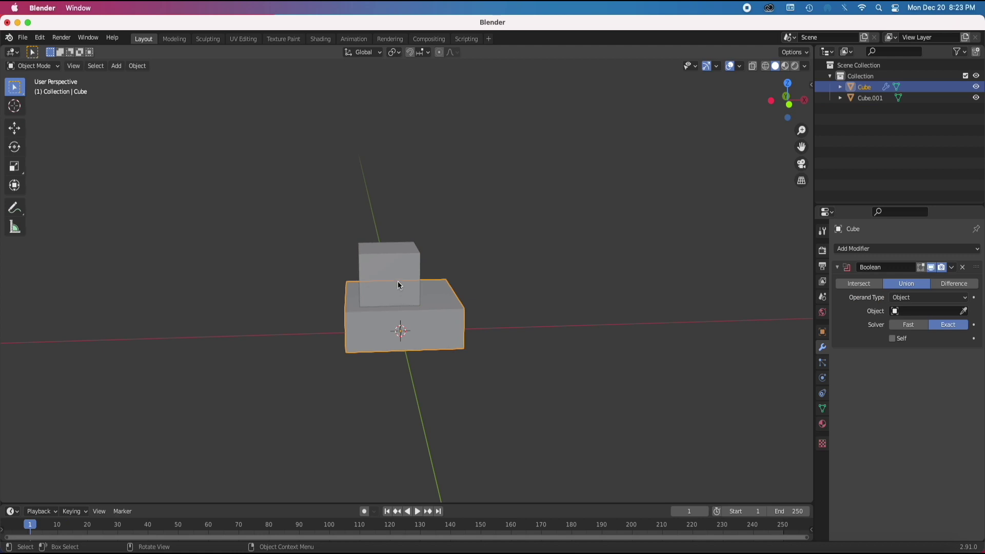
pyautogui.click(395, 264)
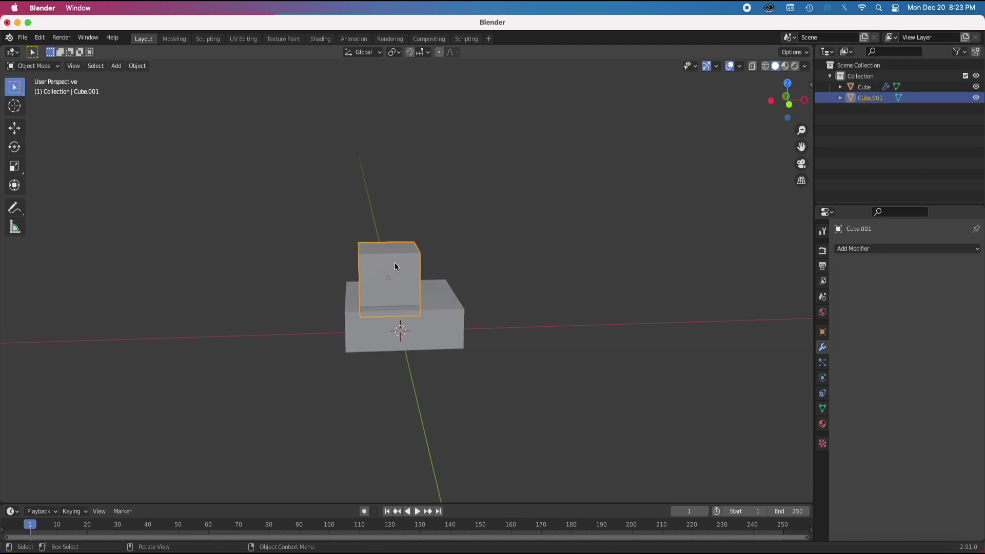
pyautogui.click(434, 325)
pyautogui.click(902, 311)
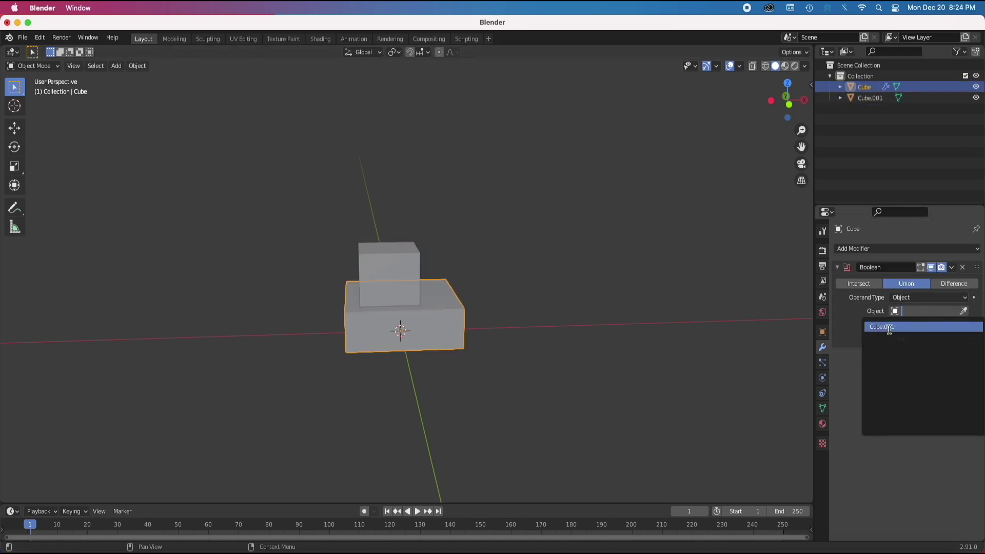
pyautogui.click(888, 328)
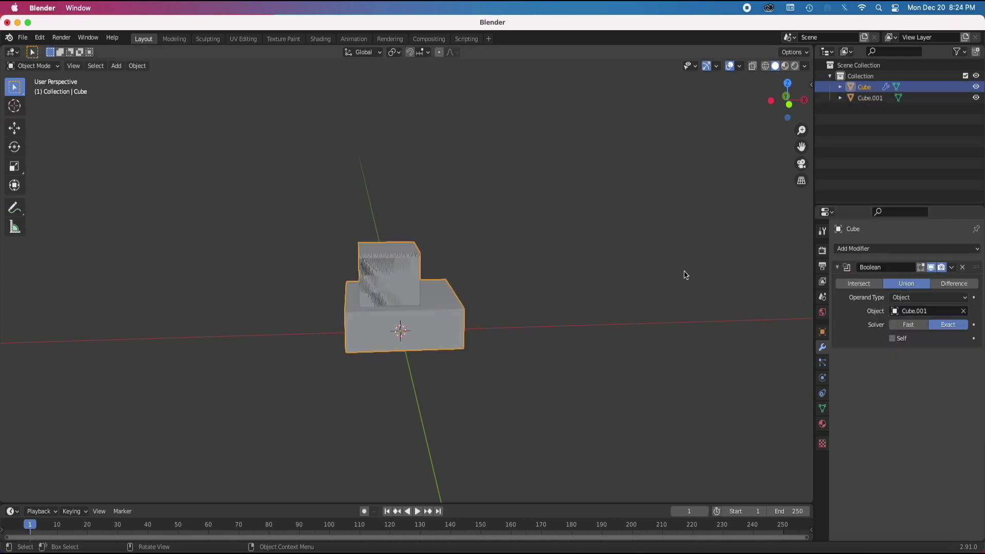
pyautogui.click(908, 326)
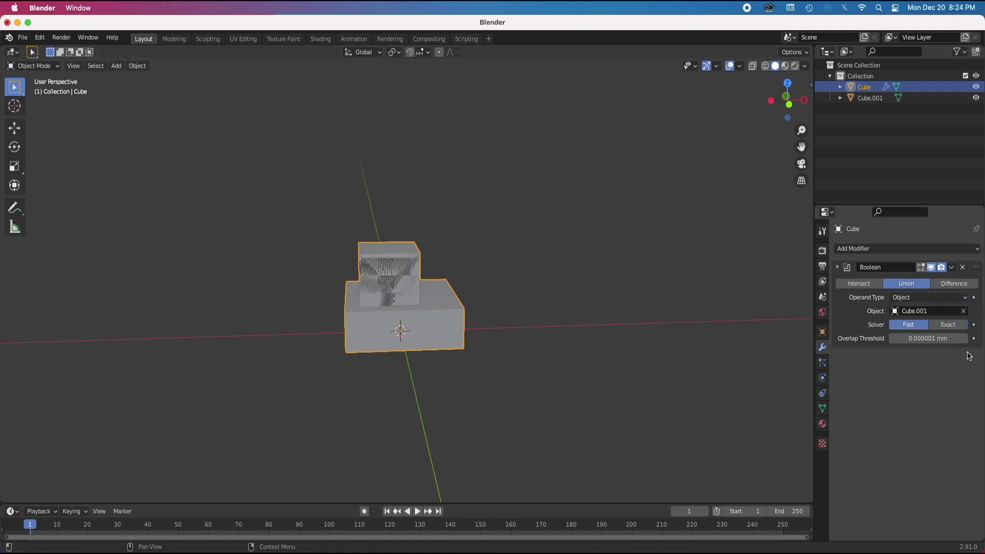
pyautogui.doubleClick(934, 337)
# Set the Boolean Overlap Threshold to 0.2 mm
pyautogui.write('0.2')
pyautogui.press('Return')
pyautogui.moveTo(565, 282); pyautogui.dragTo(621, 269, button='middle')
pyautogui.scroll(5, 621, 269)
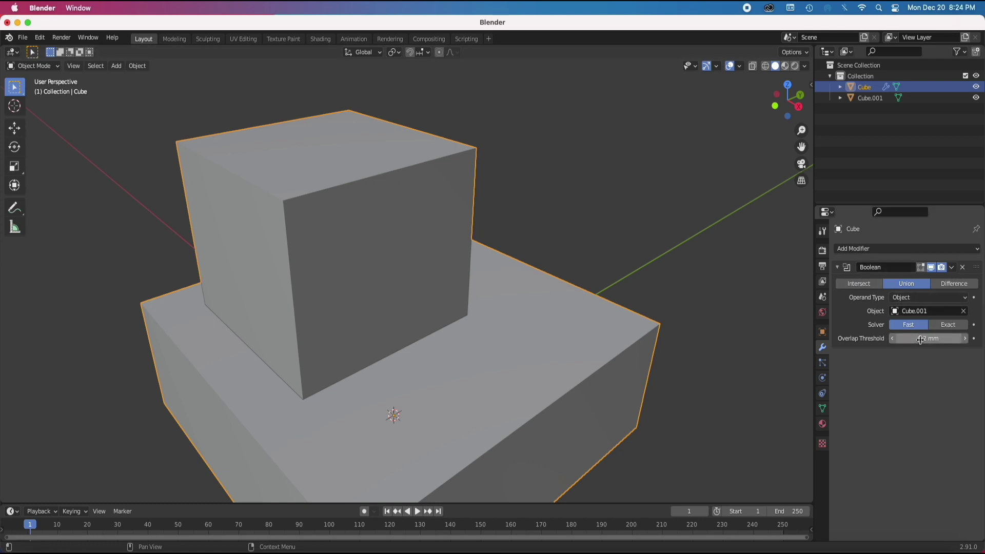
# Reset the Overlap Threshold to 0 mm and hide Cube.001 to inspect the merged union
pyautogui.press('BackSpace')
pyautogui.moveTo(303, 413); pyautogui.dragTo(556, 158, button='middle')
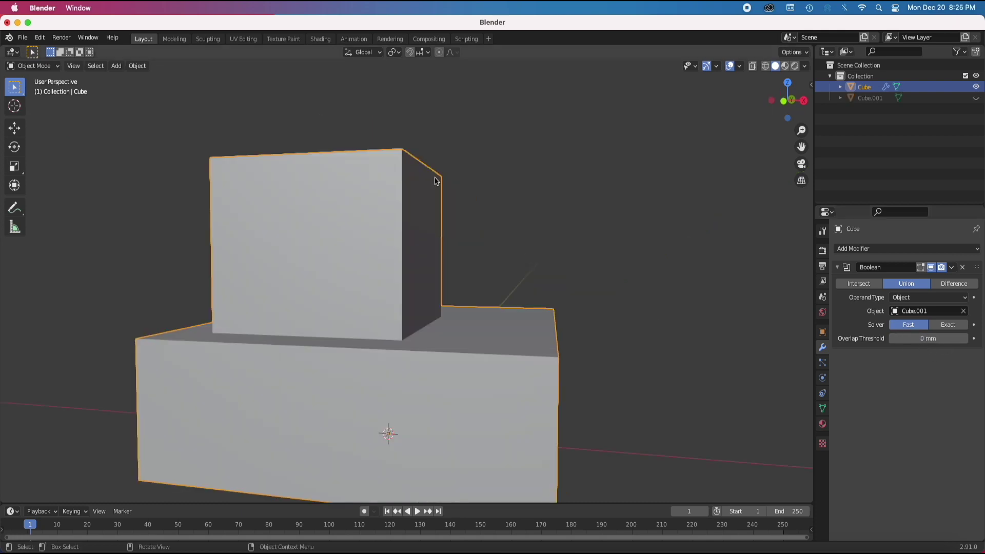
pyautogui.click(976, 98)
pyautogui.moveTo(510, 257); pyautogui.dragTo(446, 268, button='middle')
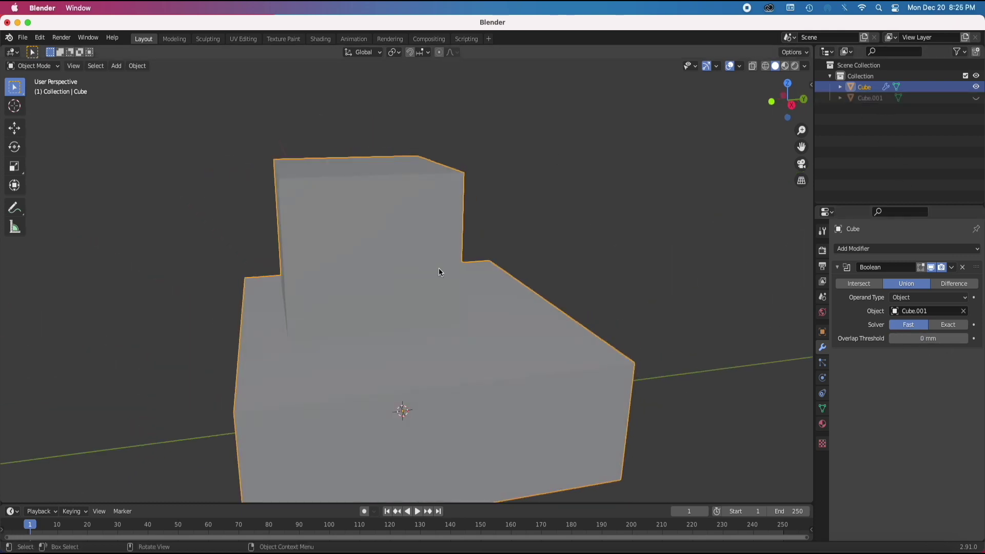
pyautogui.scroll(3, 446, 267)
pyautogui.scroll(-5, 450, 267)
pyautogui.press('g')
pyautogui.press('Escape')
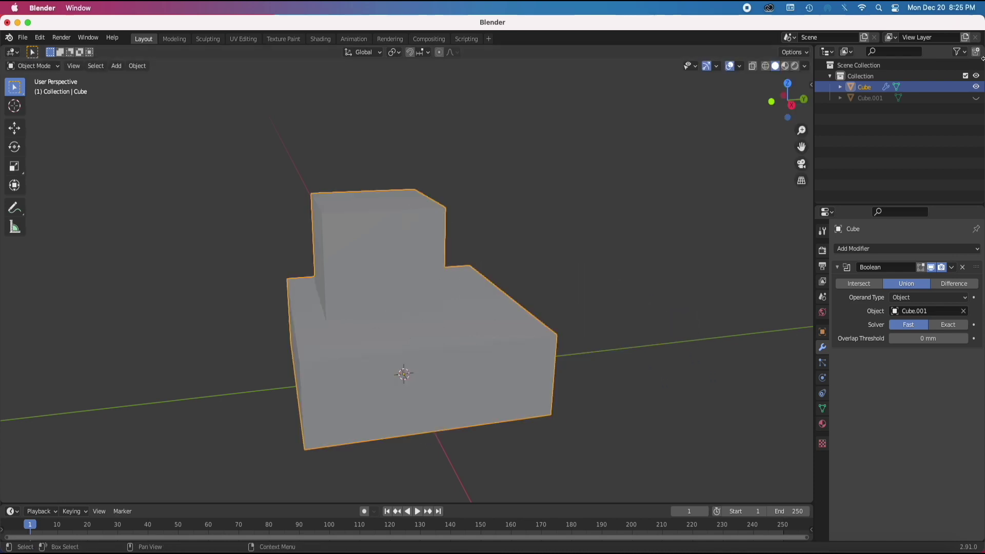
pyautogui.click(953, 269)
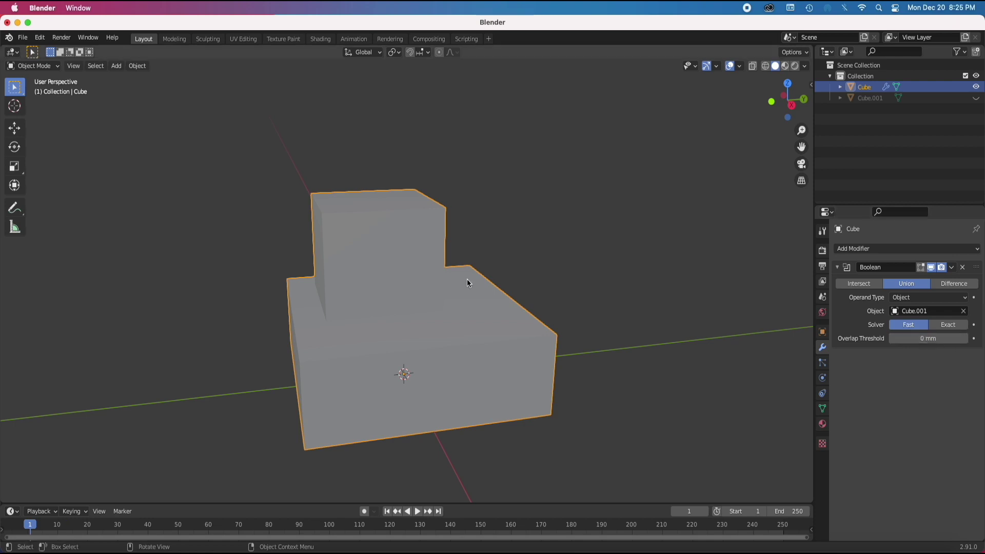
# Apply the Boolean union to the Cube and move the Cube aside
pyautogui.click(951, 267)
pyautogui.click(919, 283)
pyautogui.press('g')
pyautogui.click(860, 96)
# Unhide the leftover Cube.001 in the outliner and delete it
pyautogui.click(861, 97)
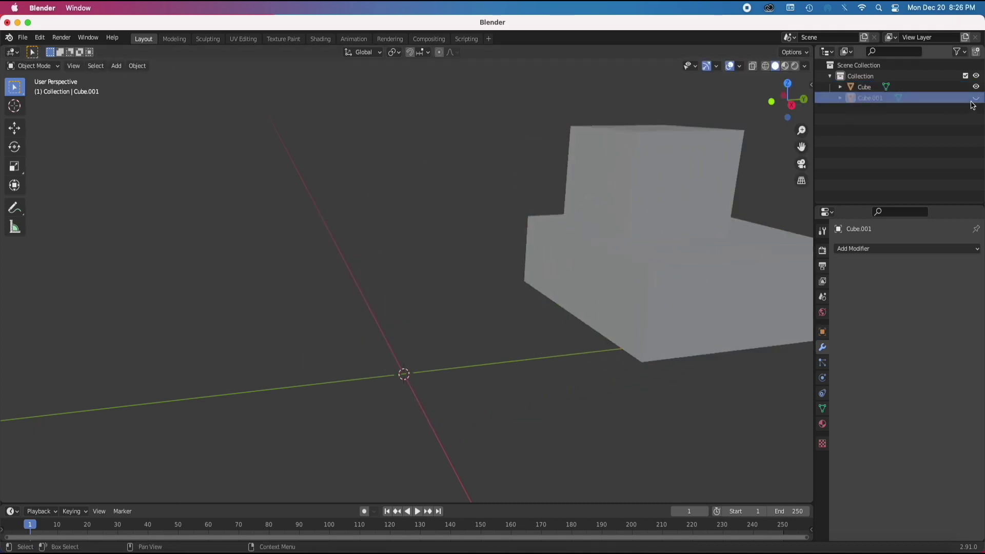
pyautogui.click(976, 97)
pyautogui.click(354, 252)
pyautogui.press('x')
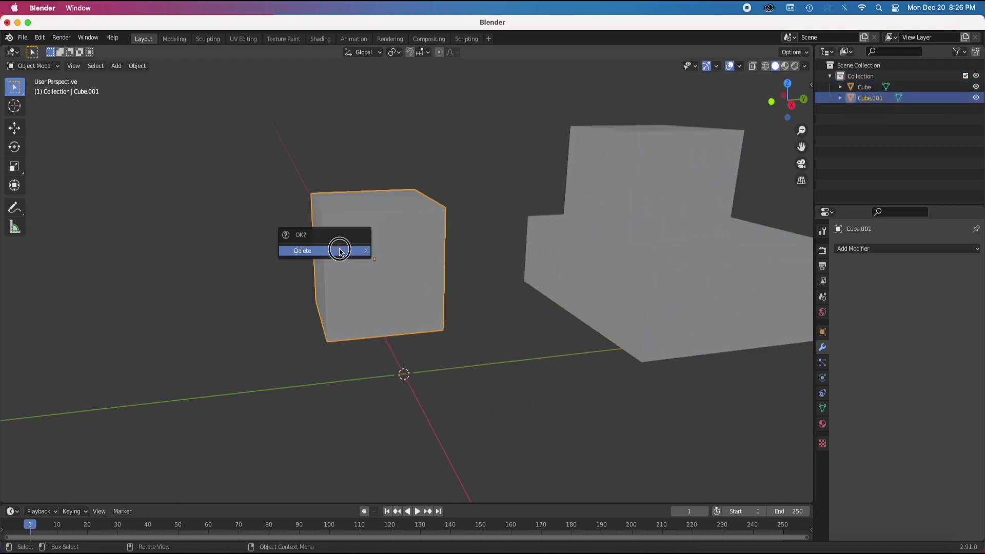
pyautogui.click(341, 251)
# Reposition the merged Cube and orbit around it to check the result
pyautogui.click(675, 245)
pyautogui.press('g')
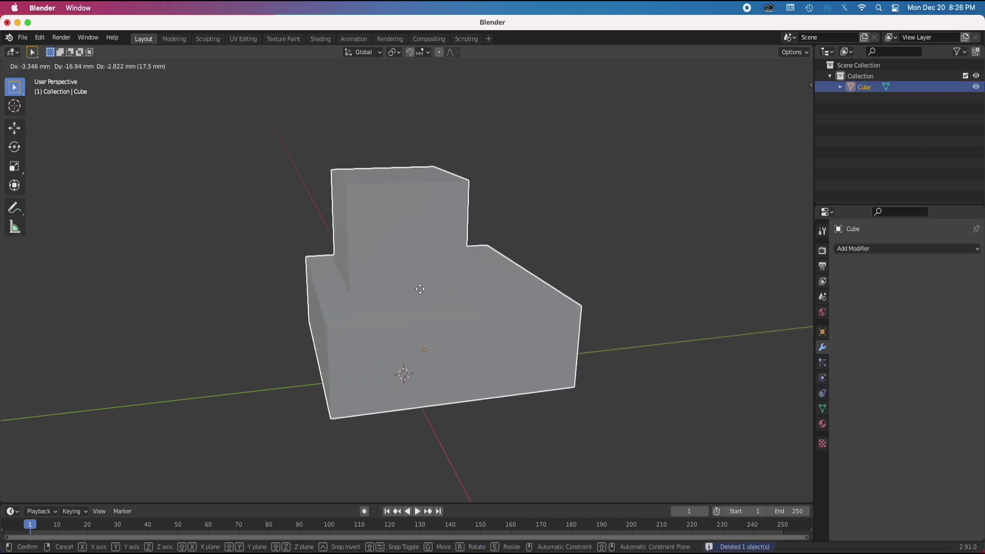
pyautogui.click(416, 290)
pyautogui.moveTo(546, 391); pyautogui.dragTo(550, 303, button='middle')
pyautogui.scroll(5, 425, 286)
pyautogui.scroll(-5, 424, 293)
pyautogui.moveTo(457, 277); pyautogui.dragTo(282, 281, button='middle')
# Enter Edit Mode on the Cube and inspect its inner edges in wireframe from front view
pyautogui.press('Tab')
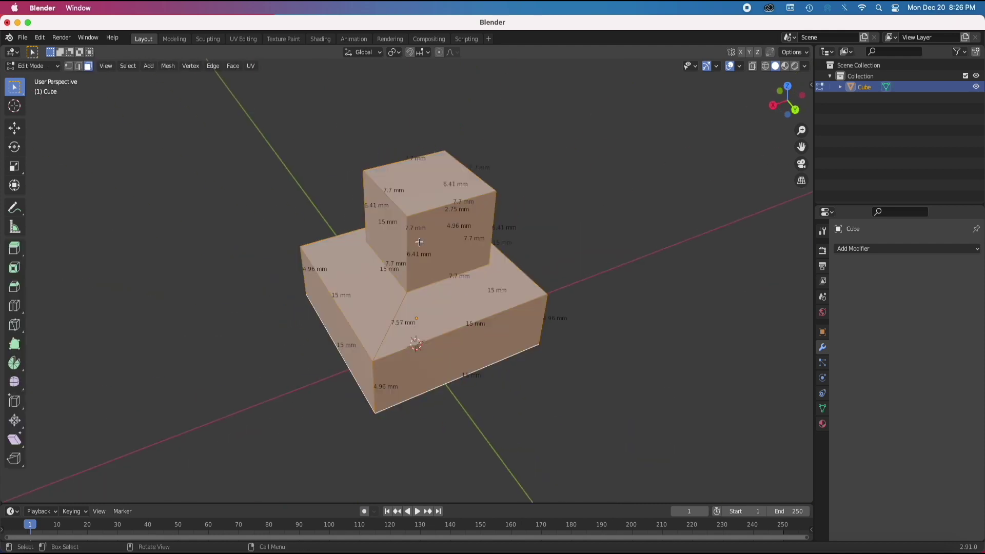
pyautogui.moveTo(429, 252); pyautogui.dragTo(344, 199, button='middle')
pyautogui.hotkey('ctrl', 'Tab')
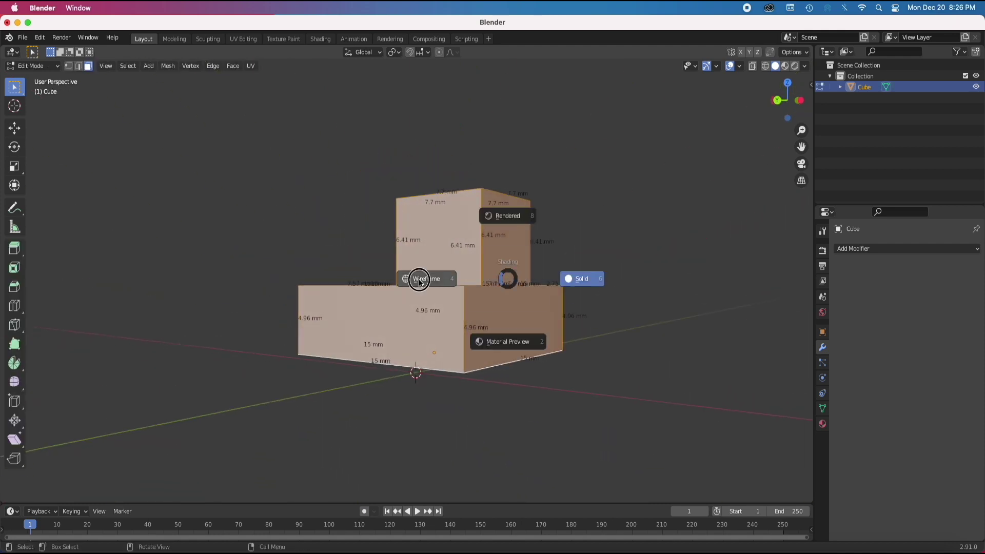
pyautogui.click(419, 280)
pyautogui.press('KP_1')
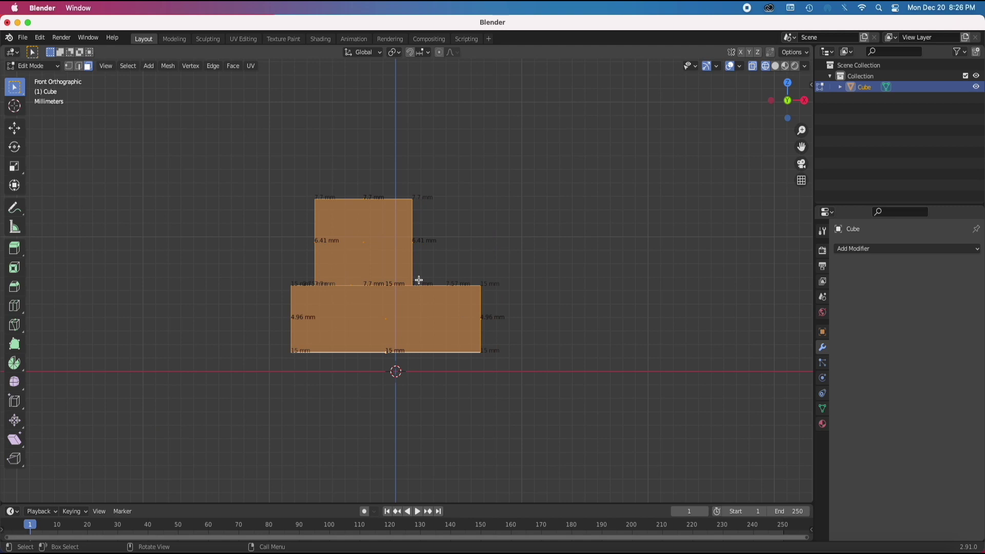
pyautogui.scroll(-3, 399, 283)
pyautogui.scroll(8, 396, 281)
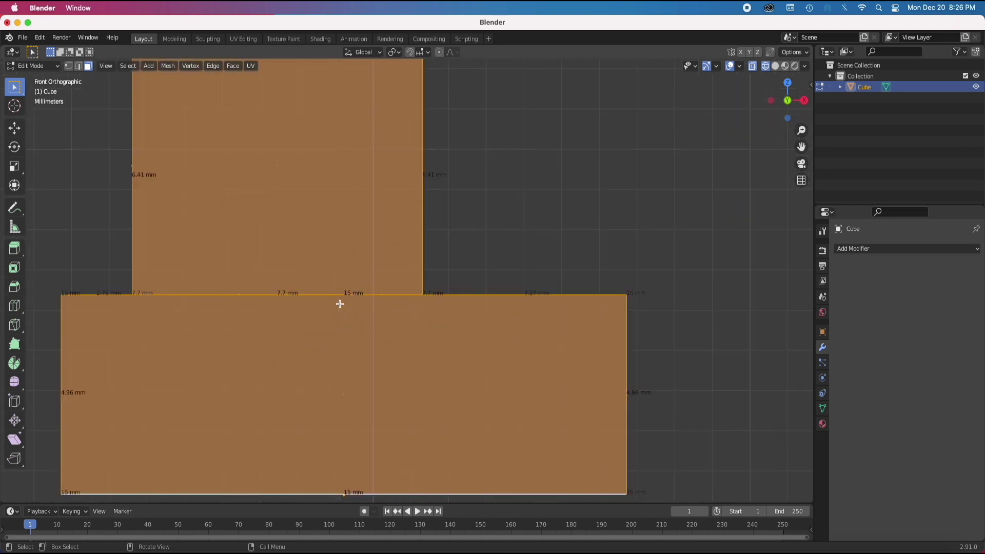
pyautogui.scroll(-10, 578, 292)
pyautogui.scroll(10, 579, 293)
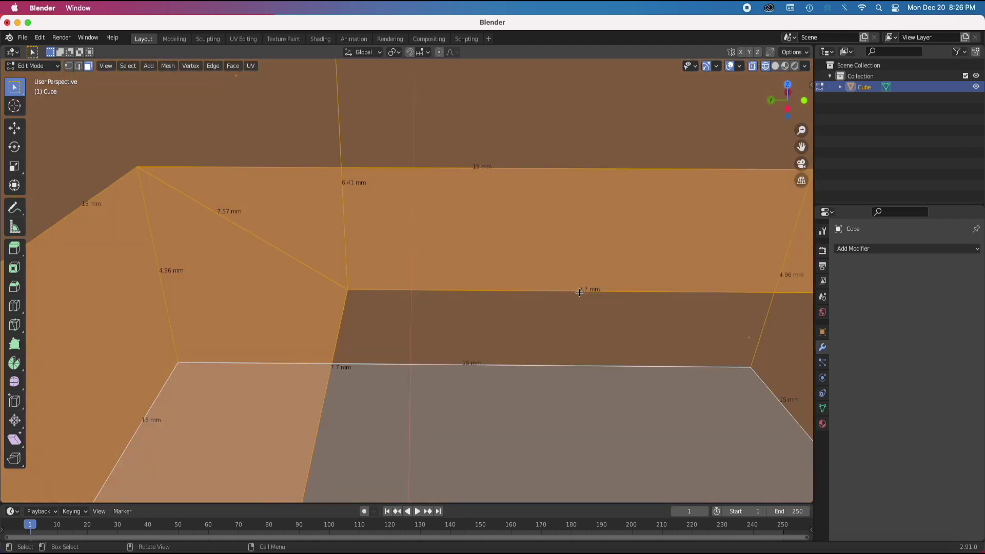
# Switch the viewport back to solid shading and zoom out
pyautogui.press('z')
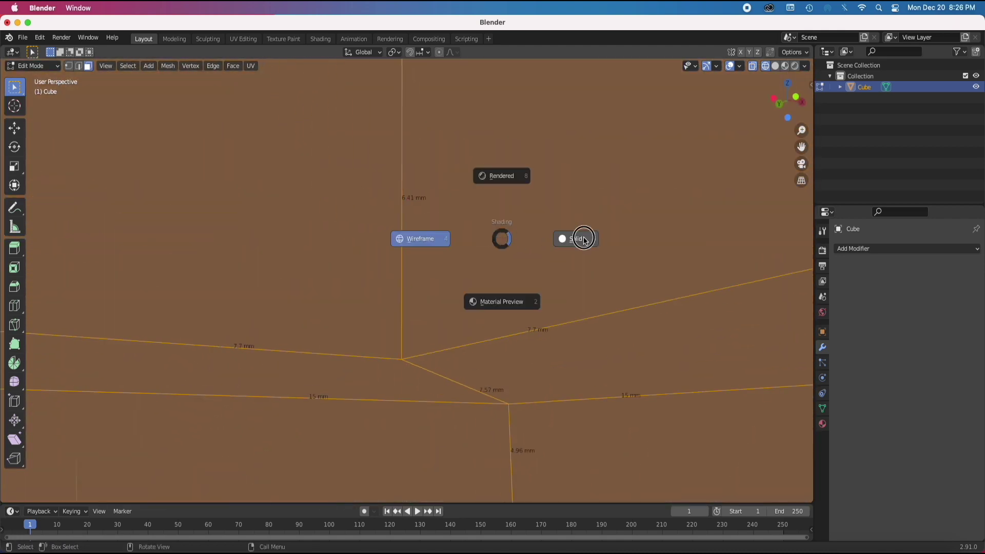
pyautogui.click(575, 238)
pyautogui.scroll(-3, 540, 284)
pyautogui.scroll(-10, 543, 294)
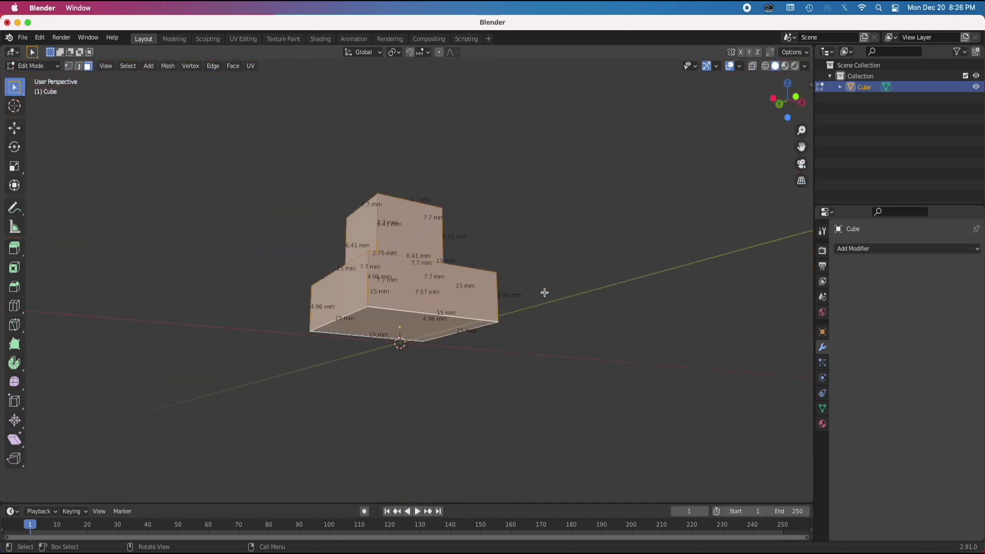
# Return to Object Mode and open the STL export window, shifting it to view the model
pyautogui.press('Tab')
pyautogui.click(22, 38)
pyautogui.moveTo(37, 197)
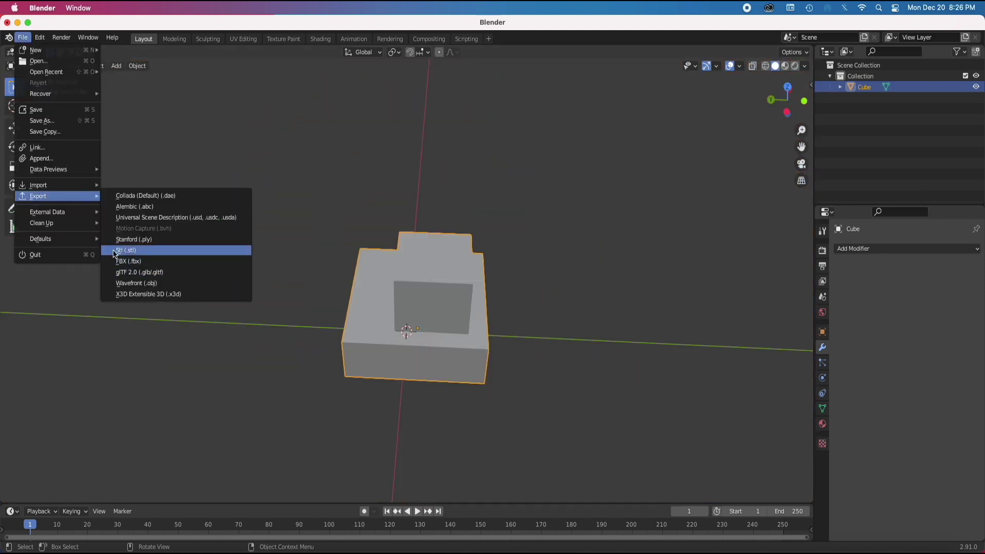
pyautogui.click(126, 251)
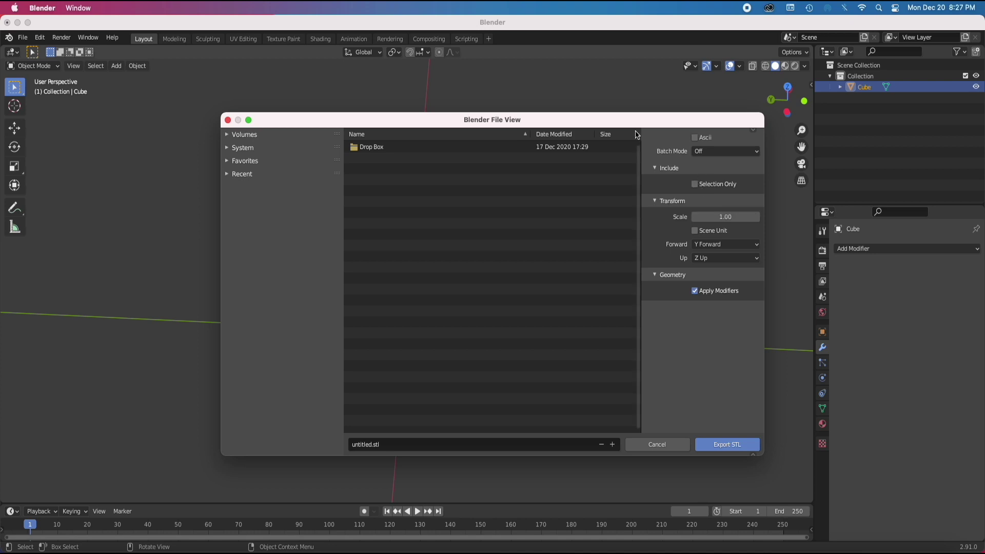
pyautogui.moveTo(611, 114)
pyautogui.mouseDown()
pyautogui.moveTo(485, 356)
pyautogui.moveTo(595, 97)
pyautogui.moveTo(596, 114)
pyautogui.mouseUp()
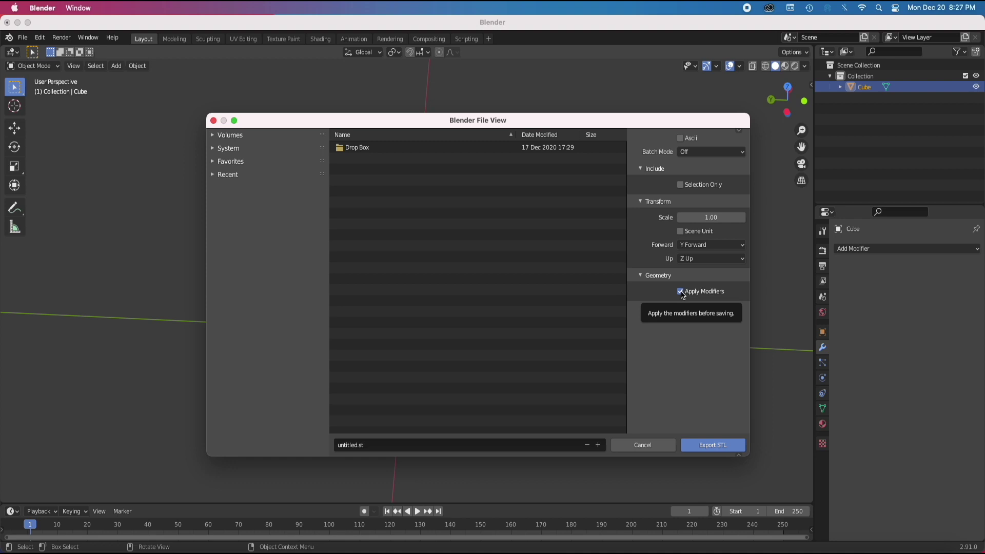
pyautogui.moveTo(601, 125); pyautogui.dragTo(600, 396)
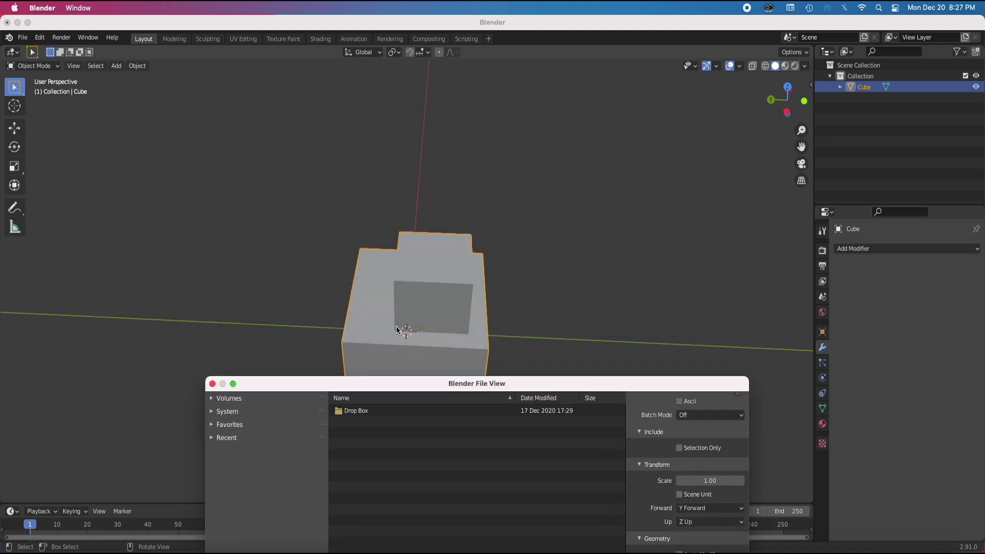
pyautogui.moveTo(560, 387); pyautogui.dragTo(574, 78)
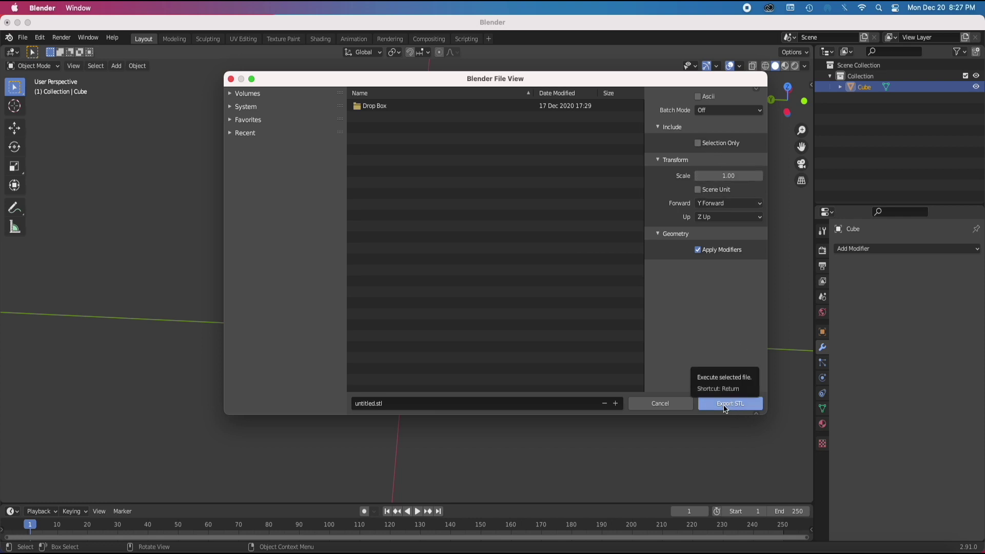
# Cancel the STL export, orbit to a near-front view, and enter Edit Mode
pyautogui.click(649, 410)
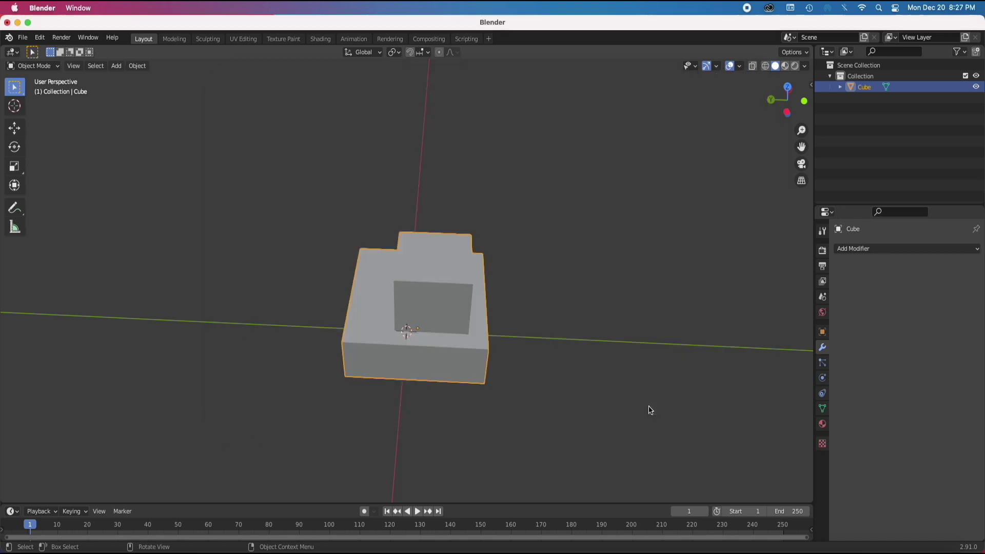
pyautogui.moveTo(444, 316); pyautogui.dragTo(521, 260, button='middle')
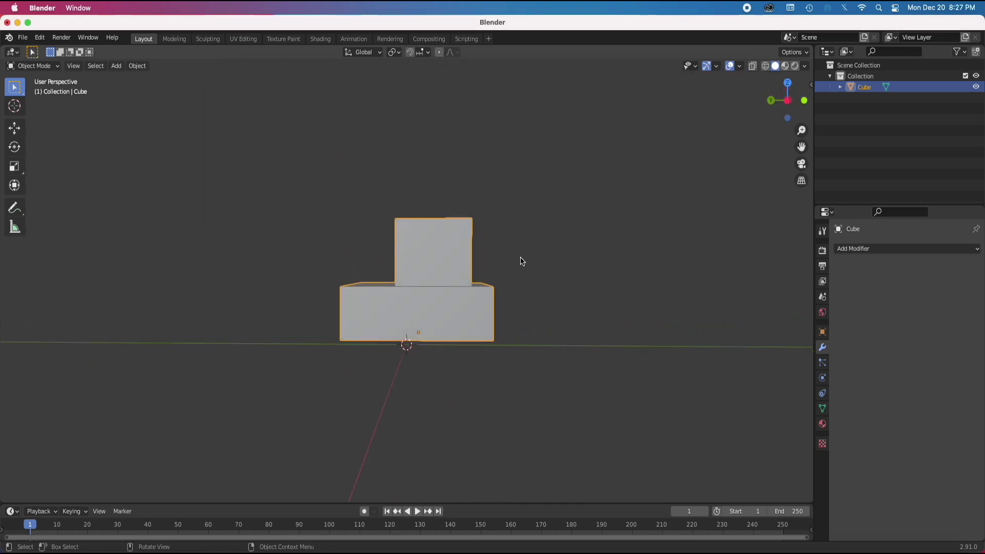
pyautogui.press('Tab')
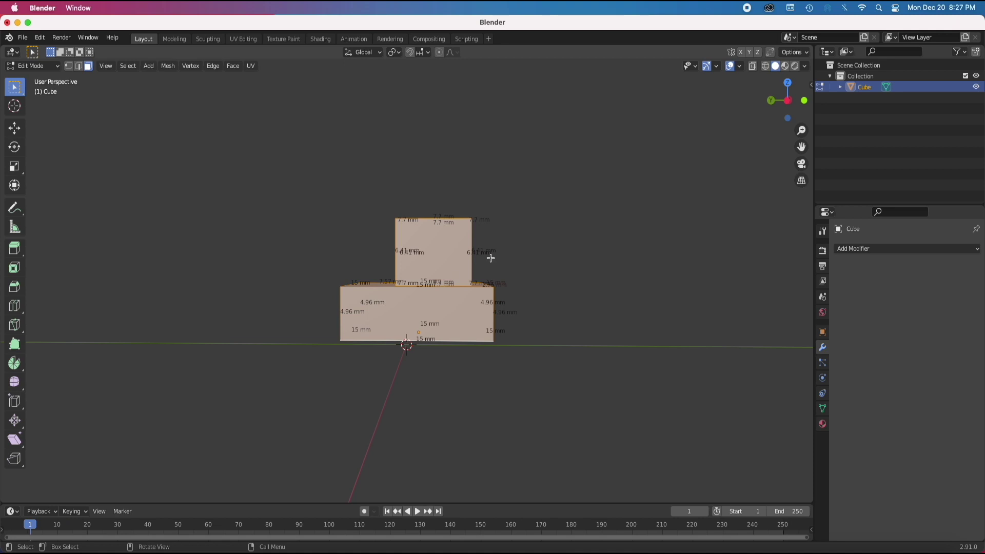